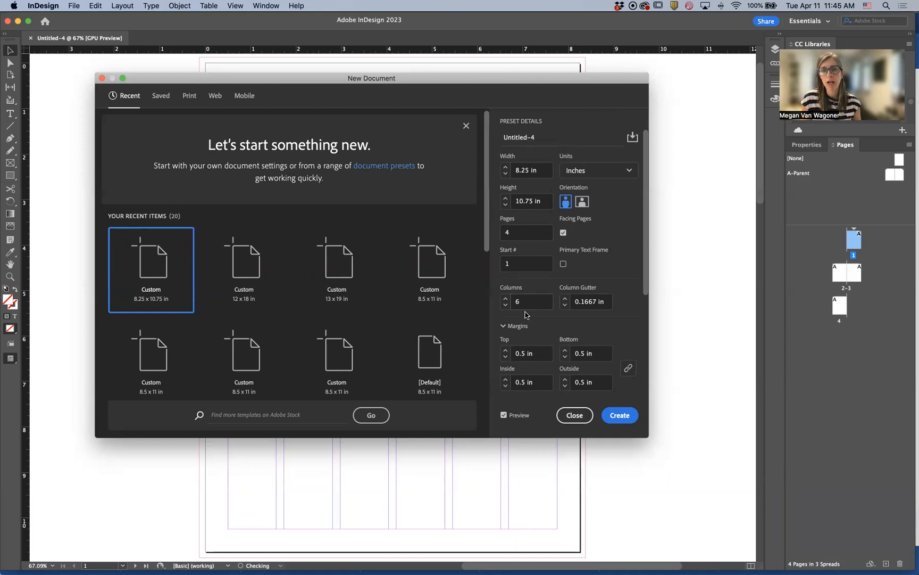
# Create the new document with the preset settings: 8.25 × 10.75 in, 4 facing pages, 6 columns and 0.5 in margins
pyautogui.scroll(-3, 525, 315)
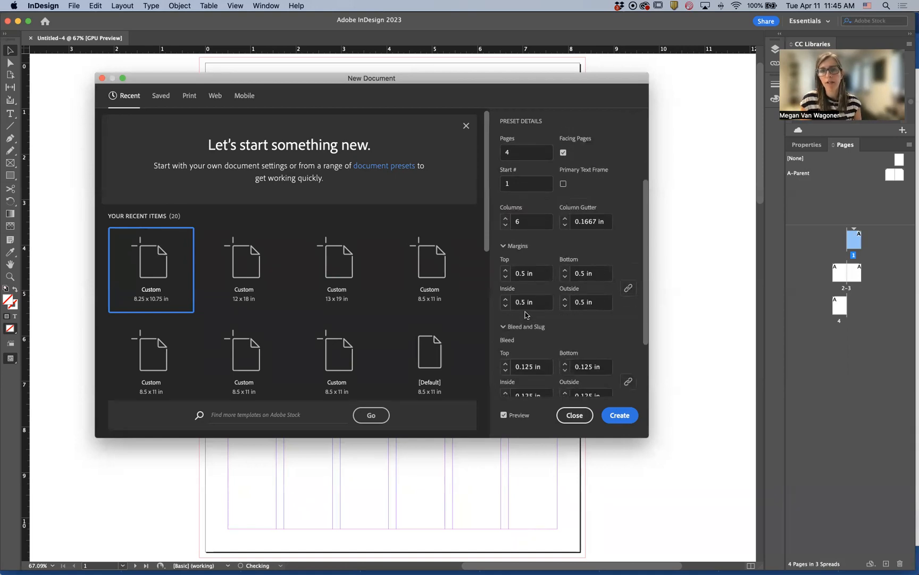
pyautogui.scroll(-2, 525, 315)
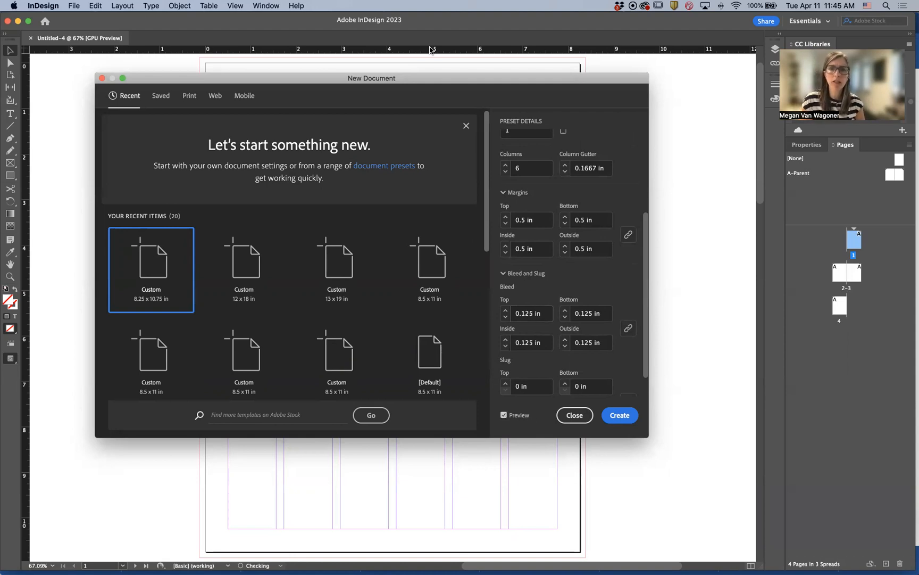
pyautogui.moveTo(391, 78)
pyautogui.mouseDown()
pyautogui.moveTo(536, 123)
pyautogui.moveTo(695, 215)
pyautogui.moveTo(770, 208)
pyautogui.moveTo(519, 103)
pyautogui.moveTo(381, 87)
pyautogui.mouseUp()
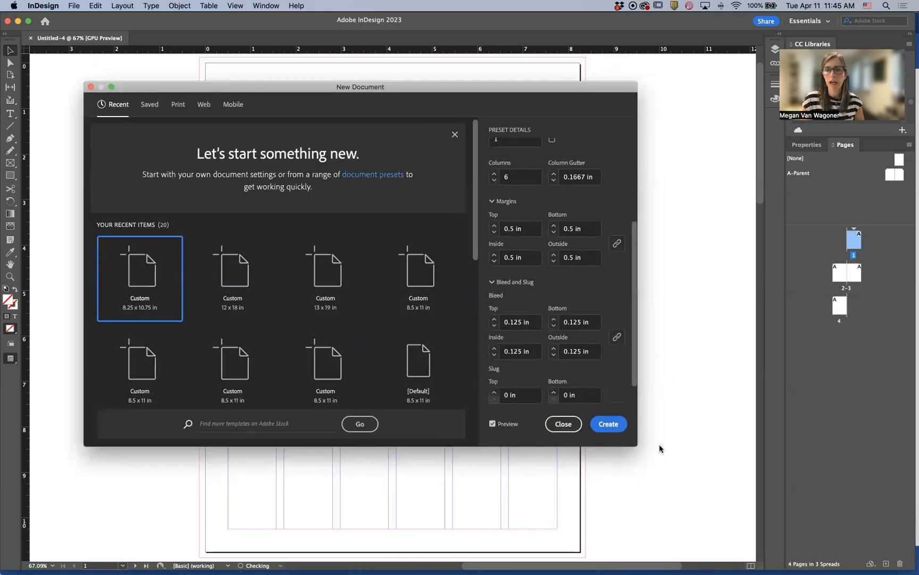
pyautogui.click(605, 426)
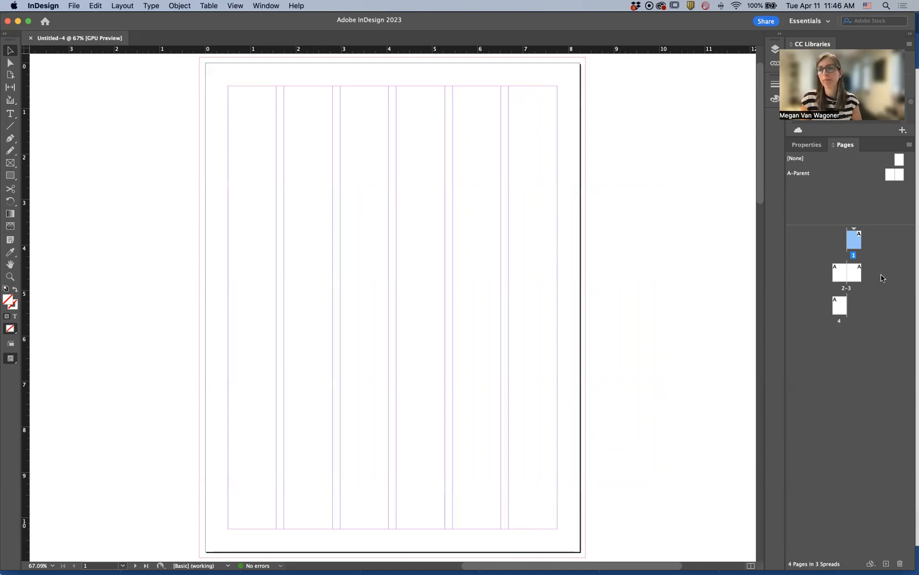
# Open the A-Parent spread and set its bottom margin to 0.625 in, keeping top, inside and outside margins at 0.5 in
pyautogui.doubleClick(801, 174)
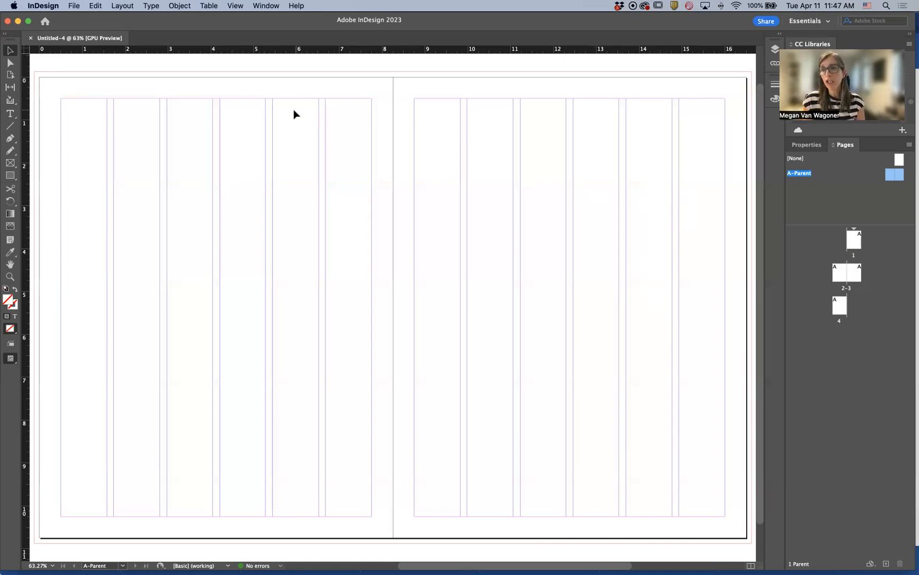
pyautogui.click(120, 8)
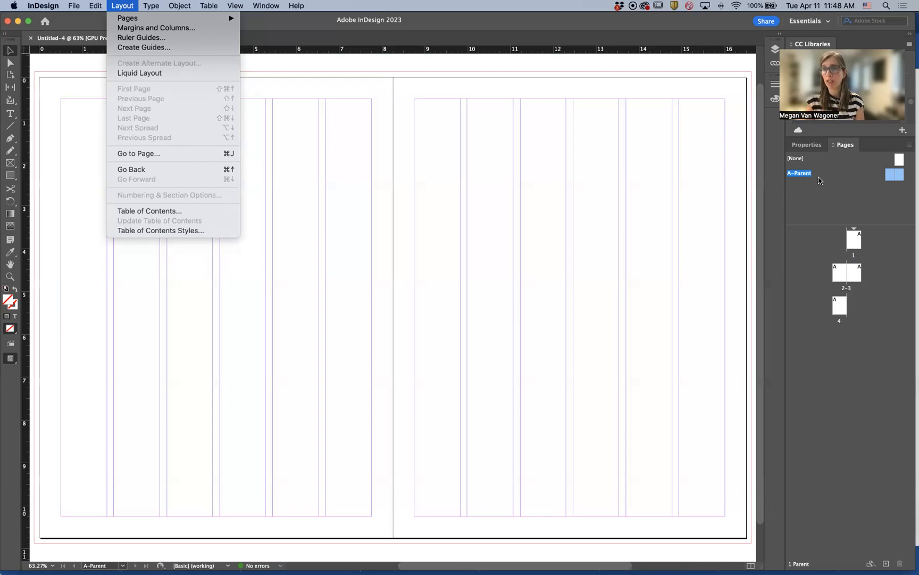
pyautogui.click(162, 30)
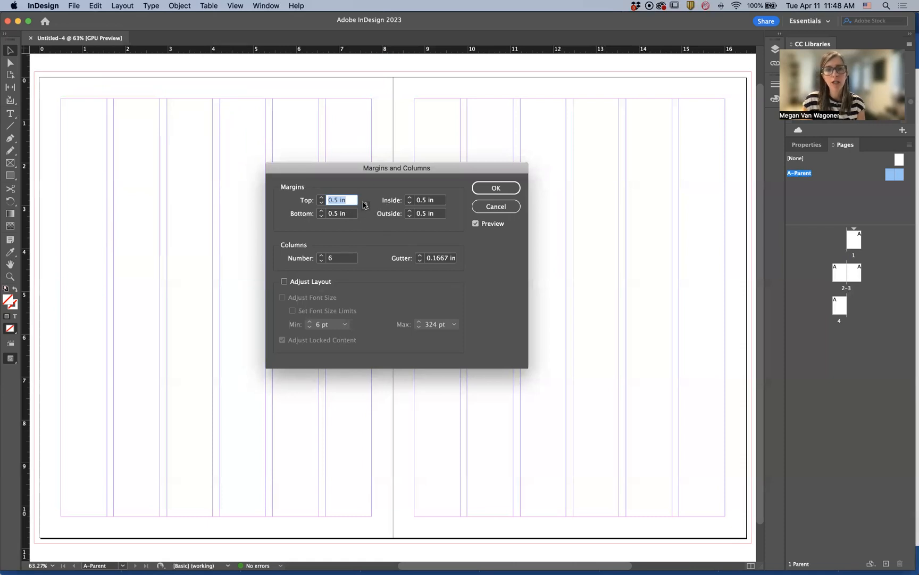
pyautogui.click(321, 212)
pyautogui.click(321, 211)
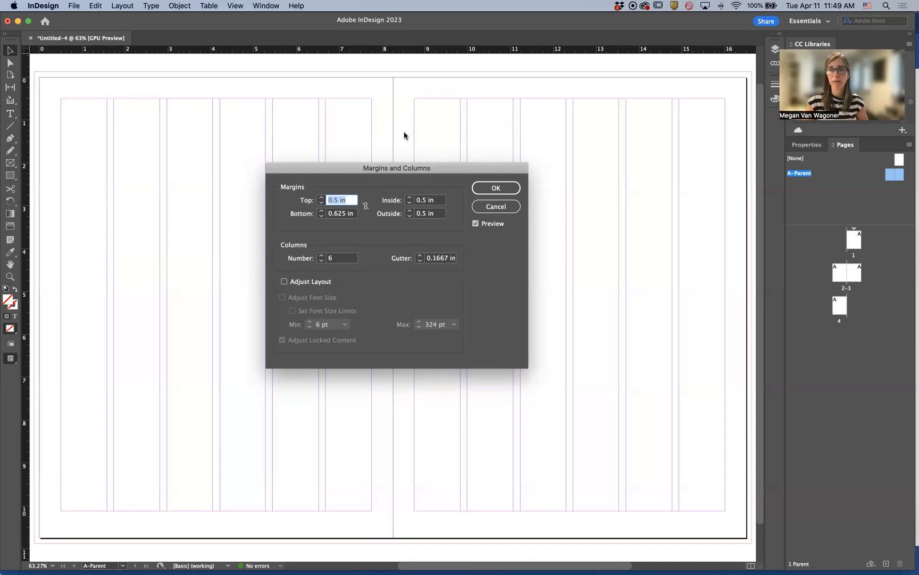
pyautogui.click(409, 204)
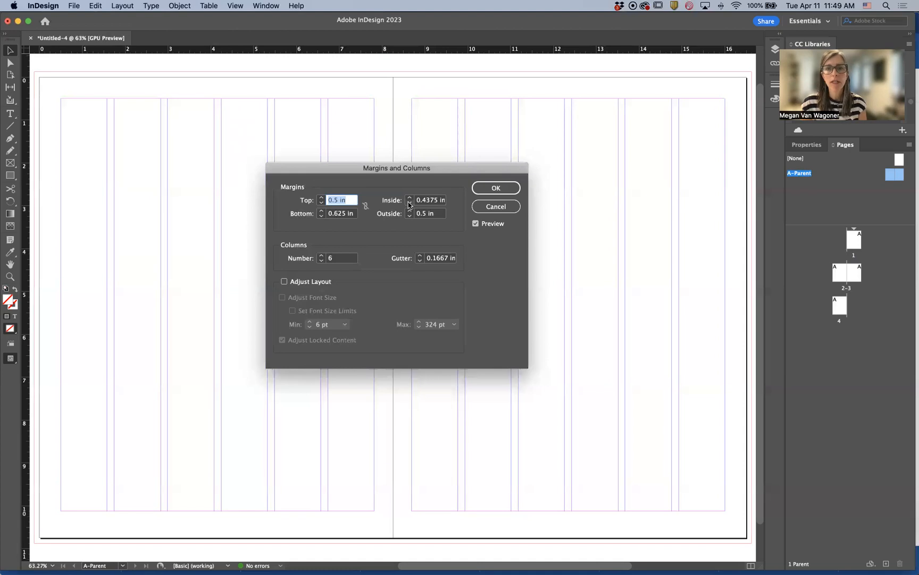
pyautogui.click(409, 198)
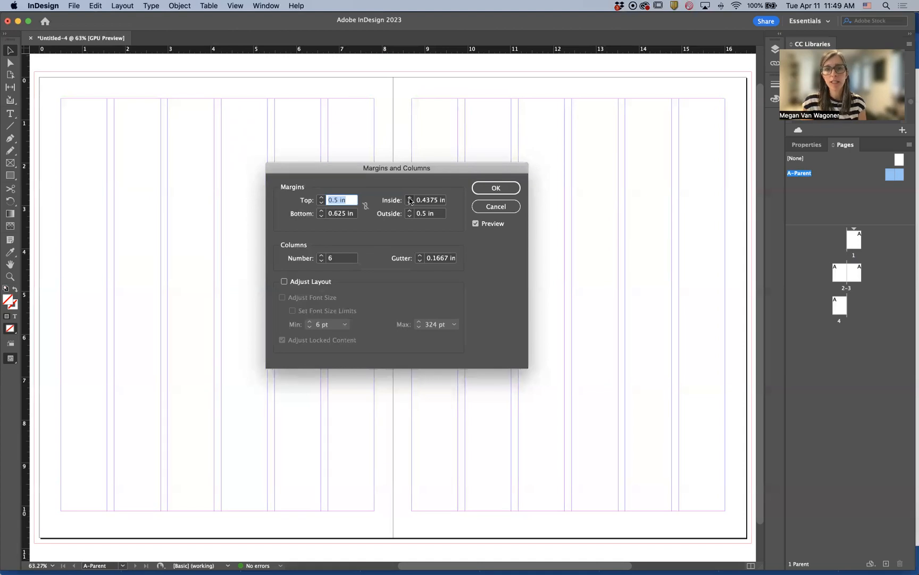
pyautogui.click(411, 211)
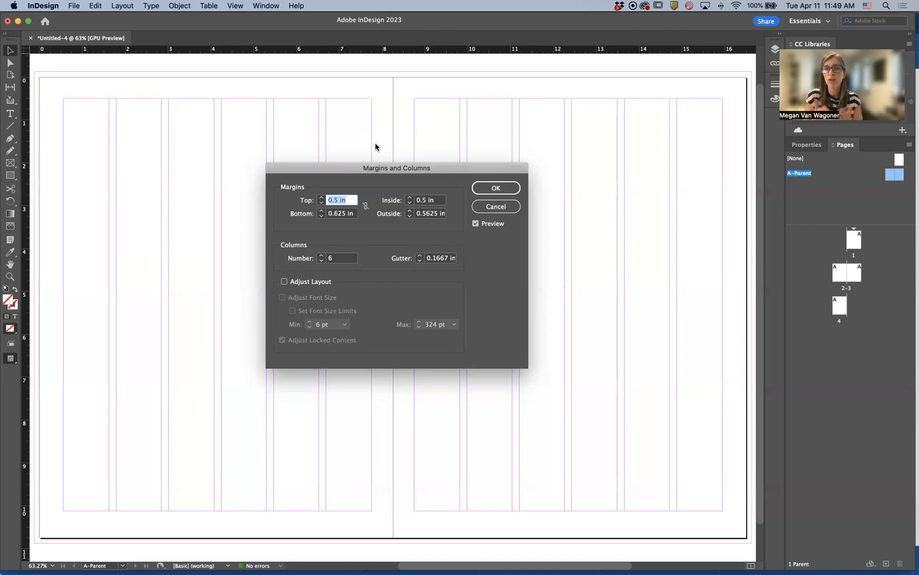
pyautogui.click(410, 203)
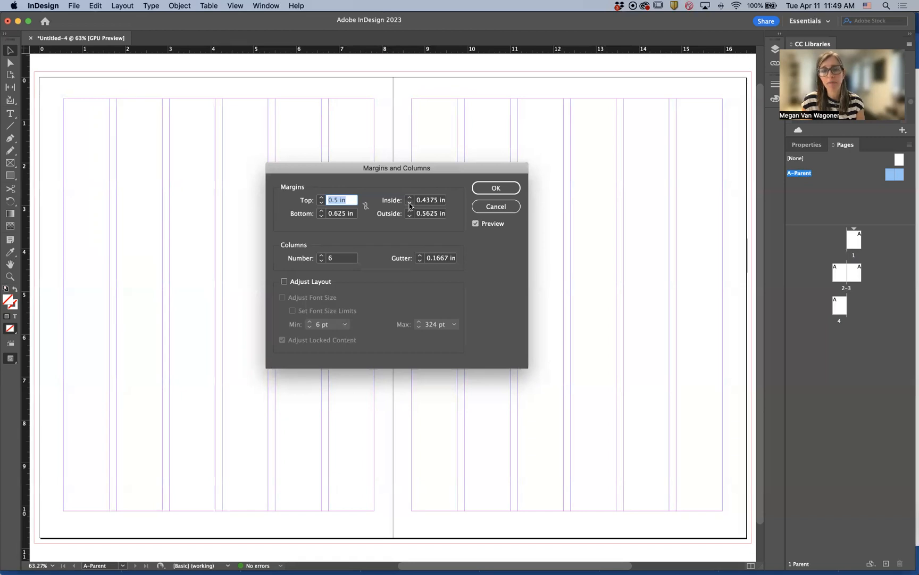
pyautogui.click(409, 198)
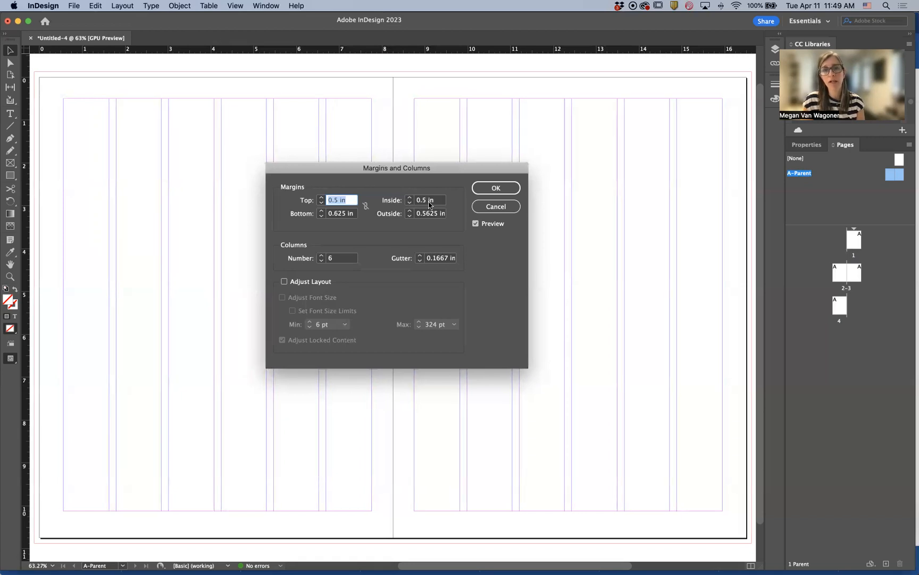
pyautogui.click(409, 215)
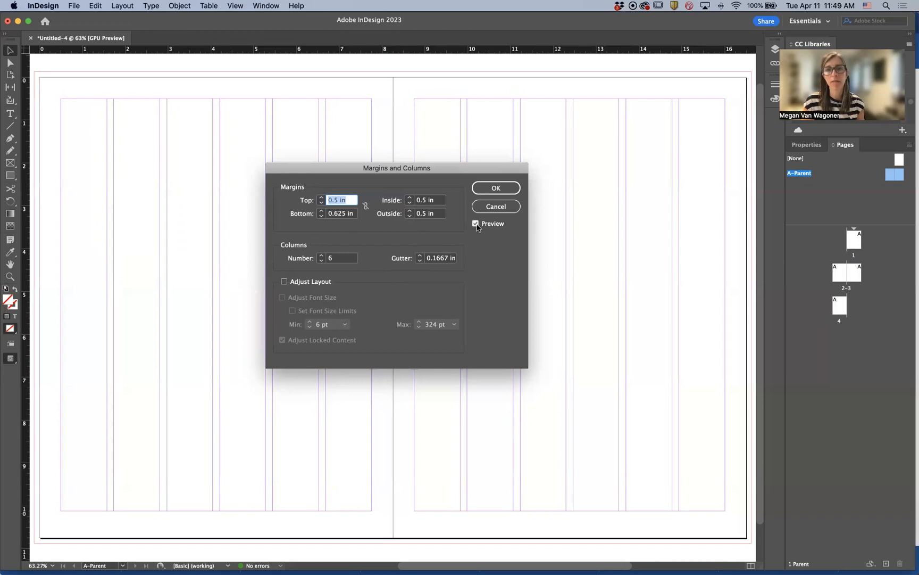
pyautogui.click(497, 189)
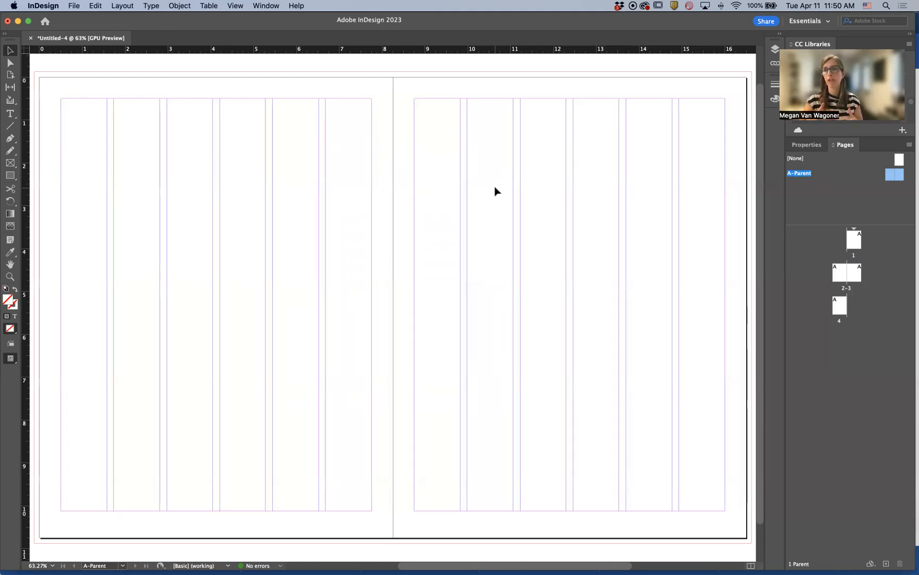
# Create 8 rows of guides with a 0.1667 in gutter fitted to the margins on the parent spread
pyautogui.click(122, 6)
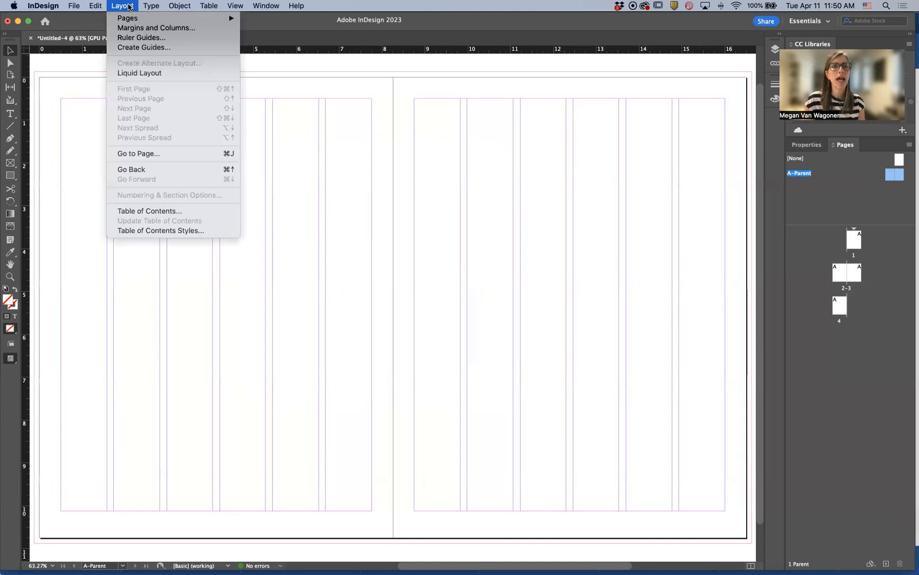
pyautogui.click(132, 48)
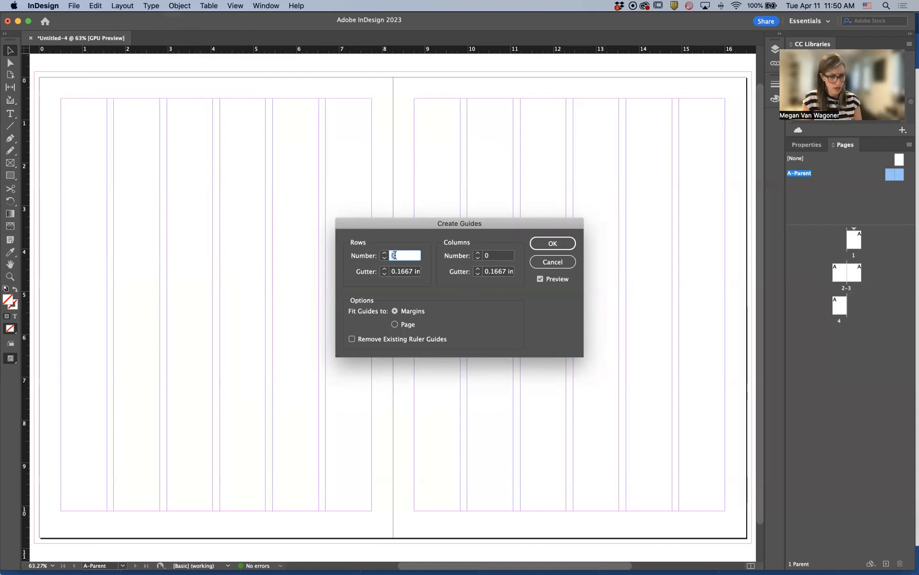
pyautogui.write('8')
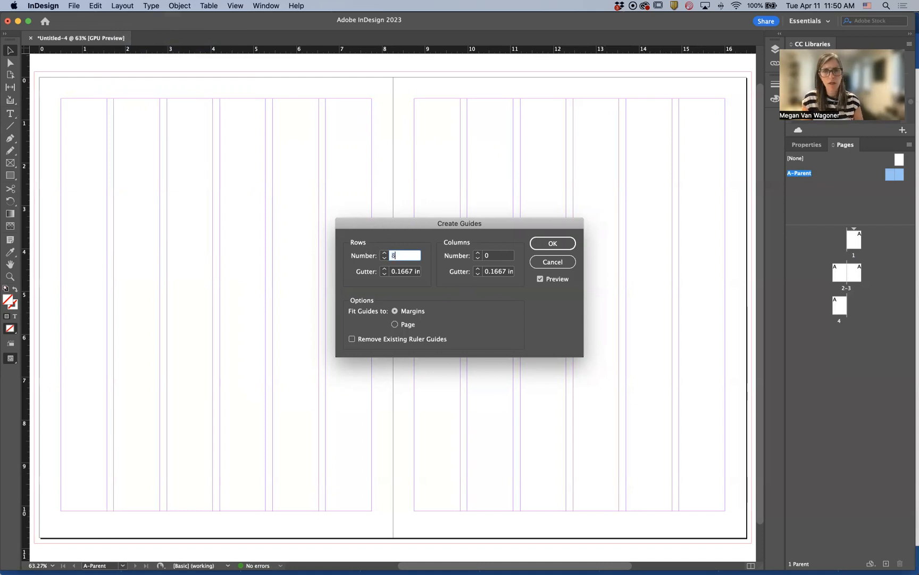
pyautogui.press('Tab')
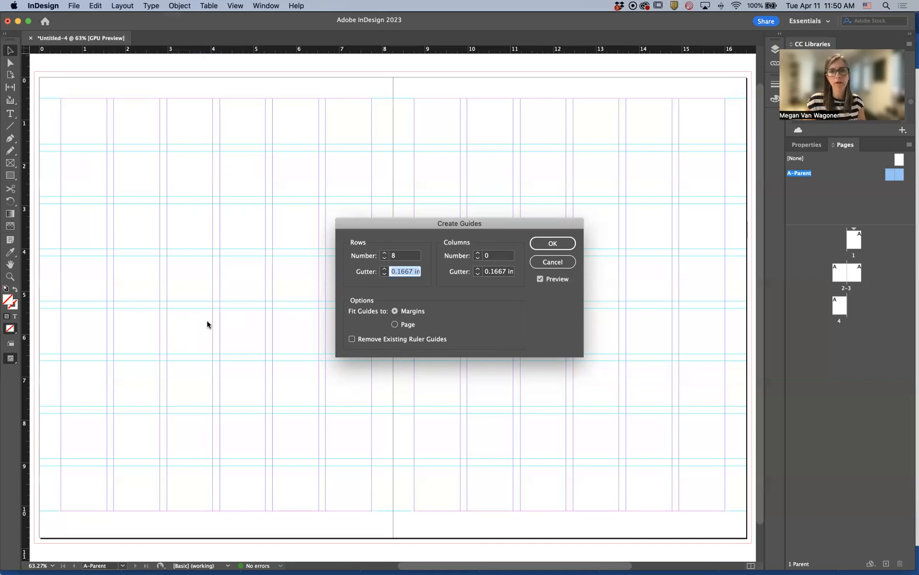
pyautogui.click(559, 245)
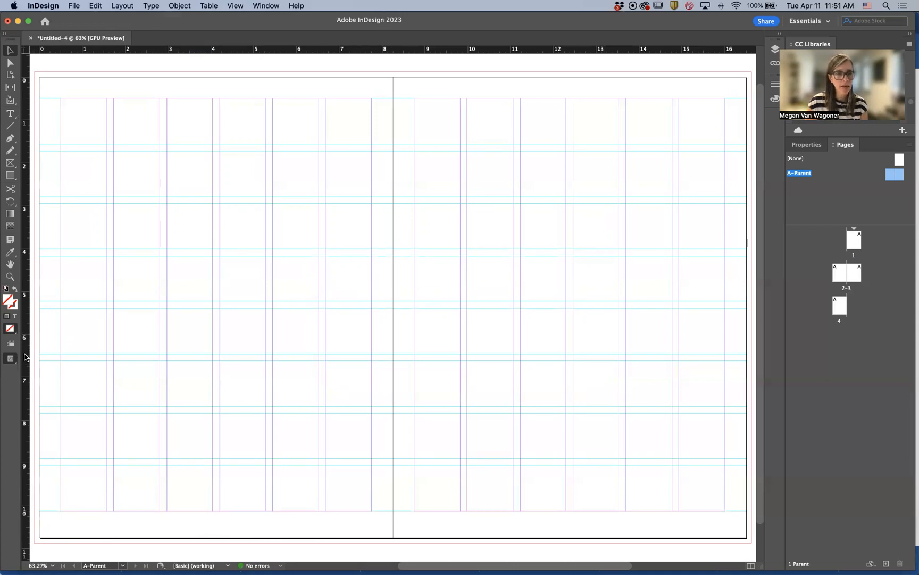
# Drag vertical ruler guides onto the outer and inside margin edges of both parent pages
pyautogui.click(236, 6)
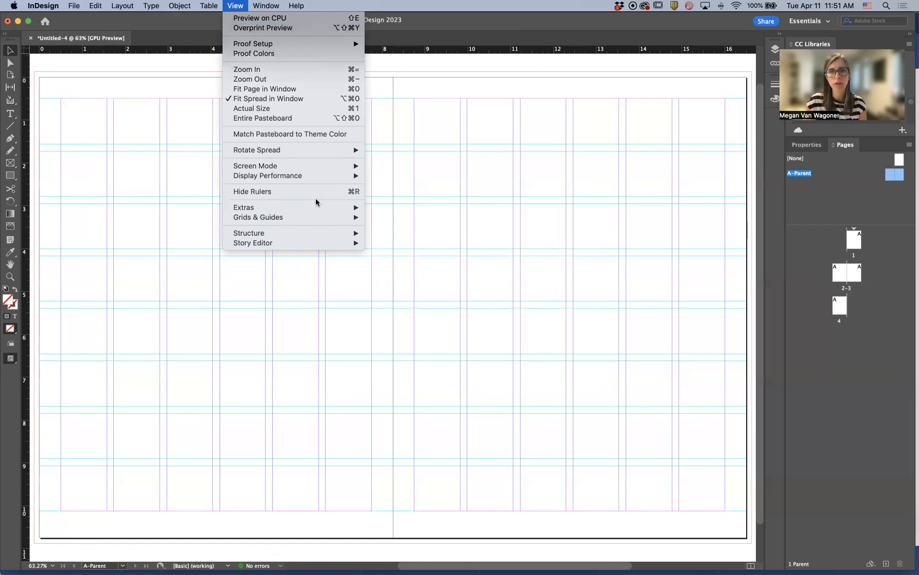
pyautogui.click(25, 385)
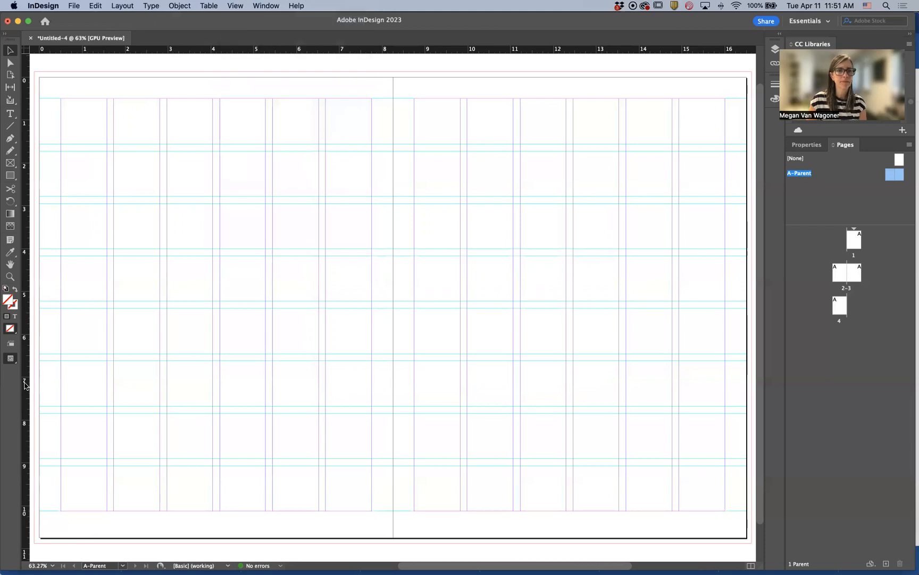
pyautogui.moveTo(25, 375); pyautogui.dragTo(60, 379)
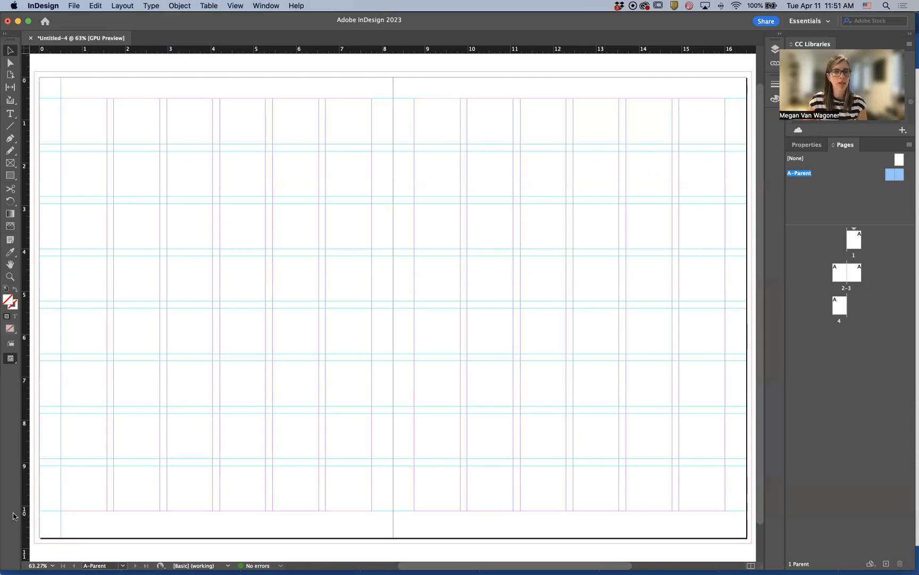
pyautogui.moveTo(25, 512); pyautogui.dragTo(724, 525)
pyautogui.moveTo(26, 439); pyautogui.dragTo(367, 473)
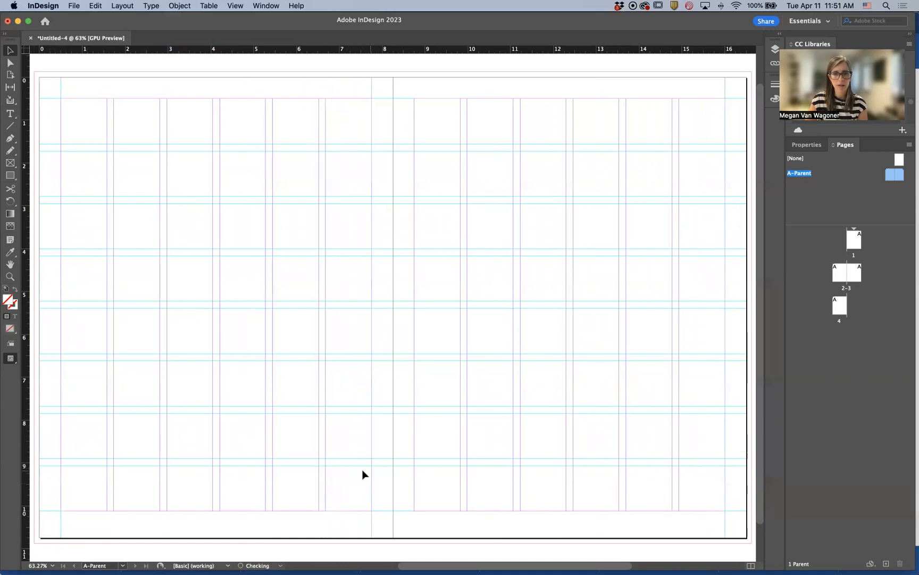
pyautogui.moveTo(27, 433); pyautogui.dragTo(413, 482)
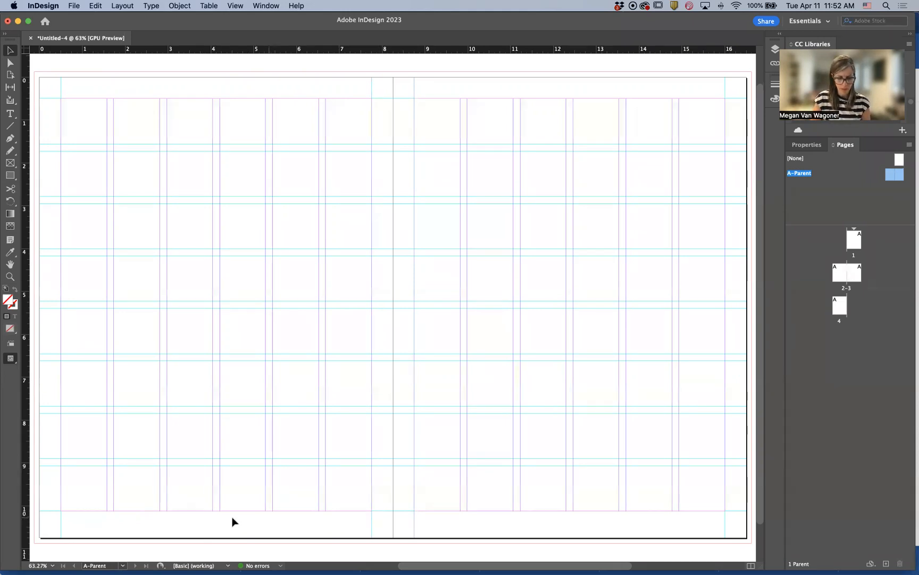
# Draw a text frame below the bottom margin of the left parent page, about 7.2 in wide, starting at the first column guide
pyautogui.press('super+1')
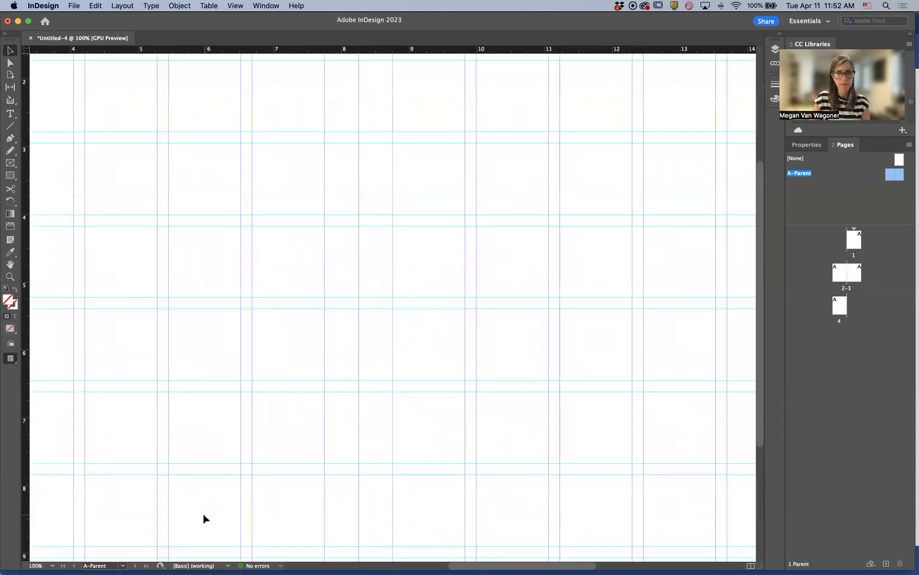
pyautogui.hscroll(-10, 205, 519)
pyautogui.scroll(-5, 205, 518)
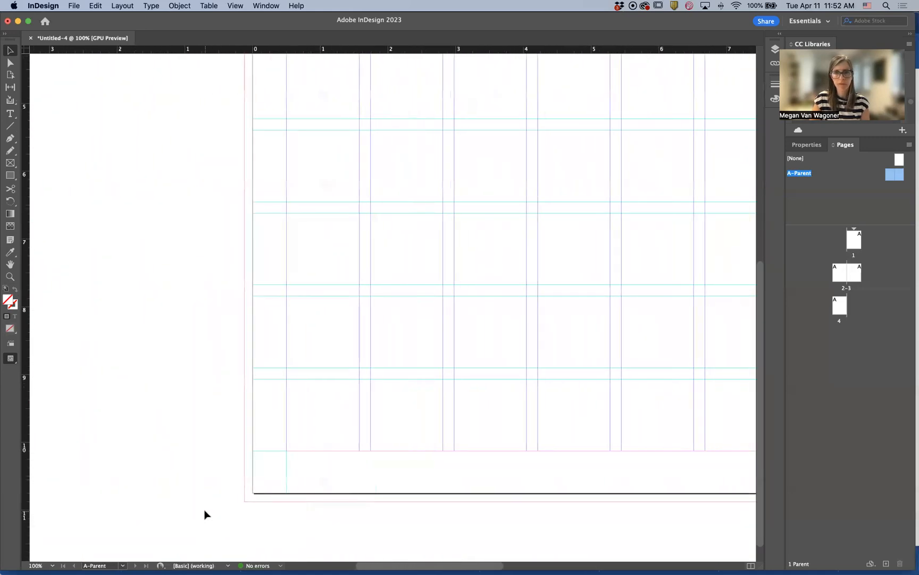
pyautogui.hscroll(5, 205, 511)
pyautogui.scroll(-1, 205, 511)
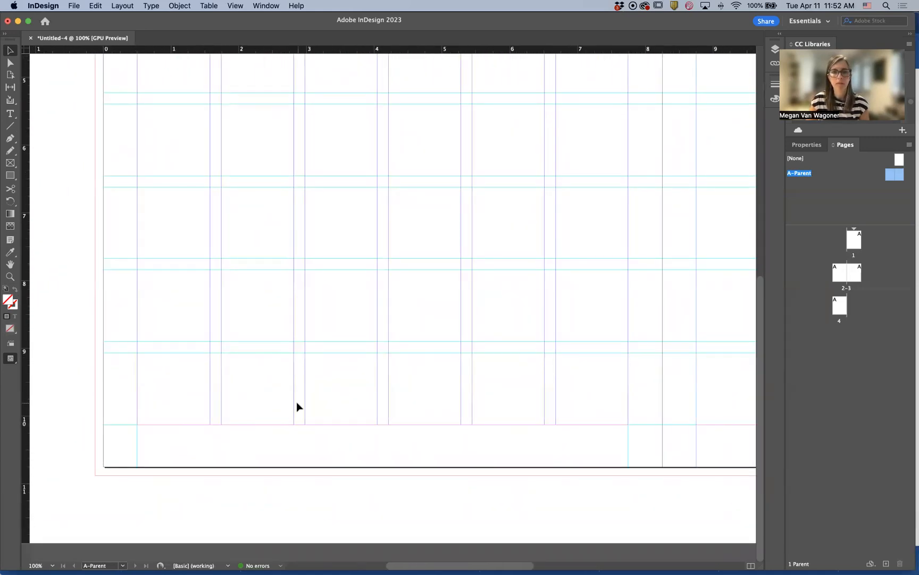
pyautogui.click(9, 114)
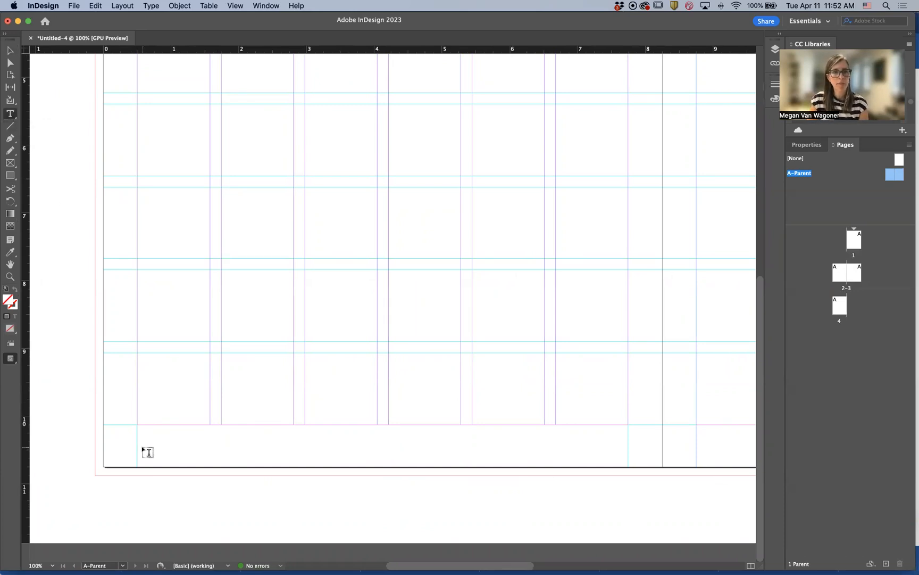
pyautogui.moveTo(138, 434); pyautogui.dragTo(628, 454)
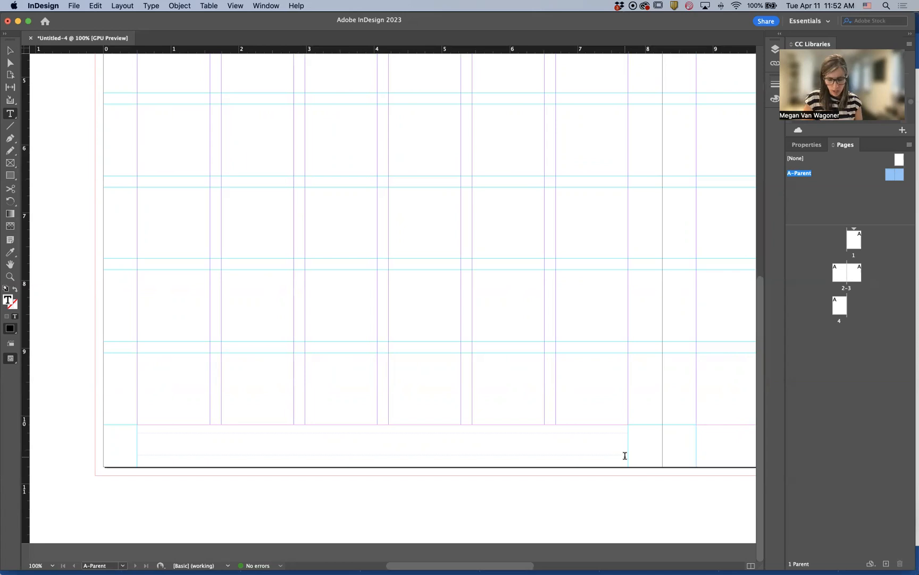
# Type the footer text "MAGAZINE NAME April 22, 2023" in the frame
pyautogui.write('MAA')
pyautogui.press('BackSpace')
pyautogui.write('GAZINE NAME ')
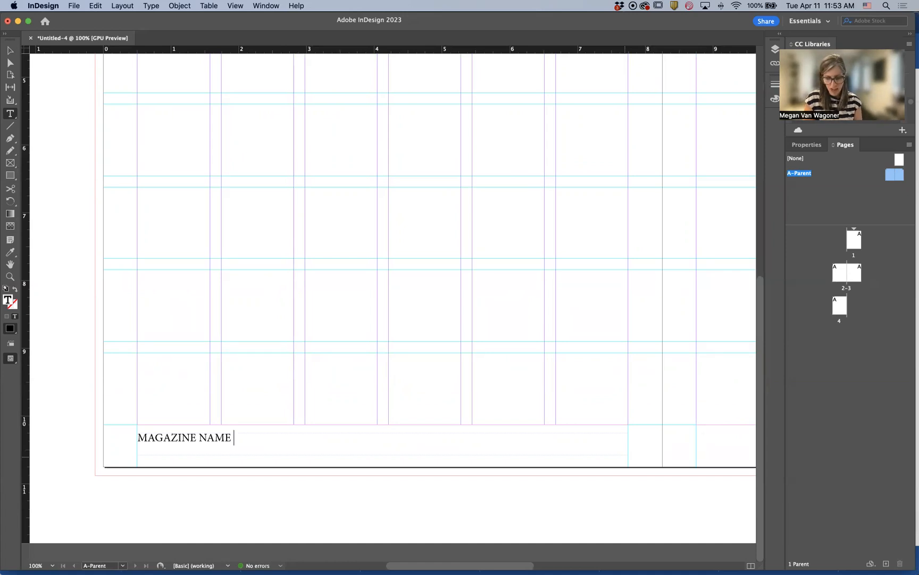
pyautogui.write('  April 22, 2023')
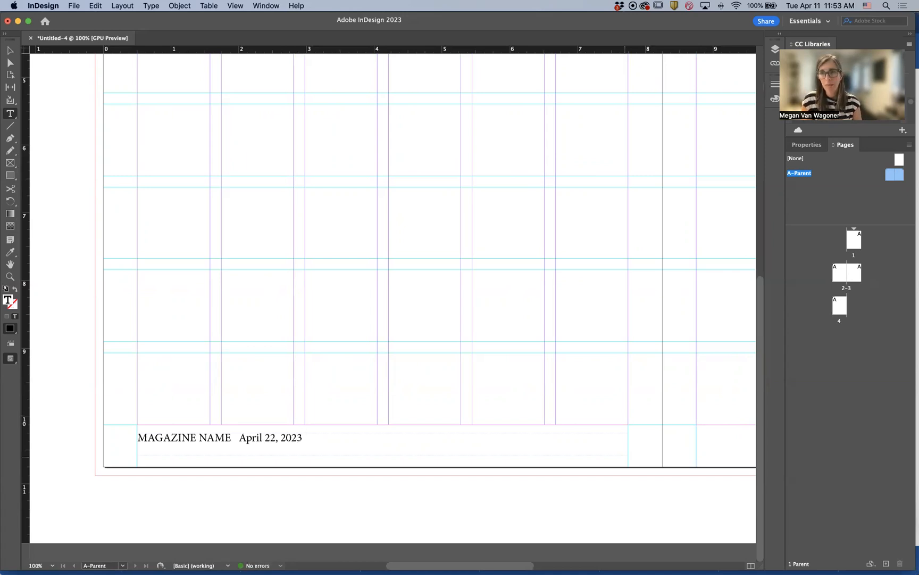
pyautogui.click(140, 435)
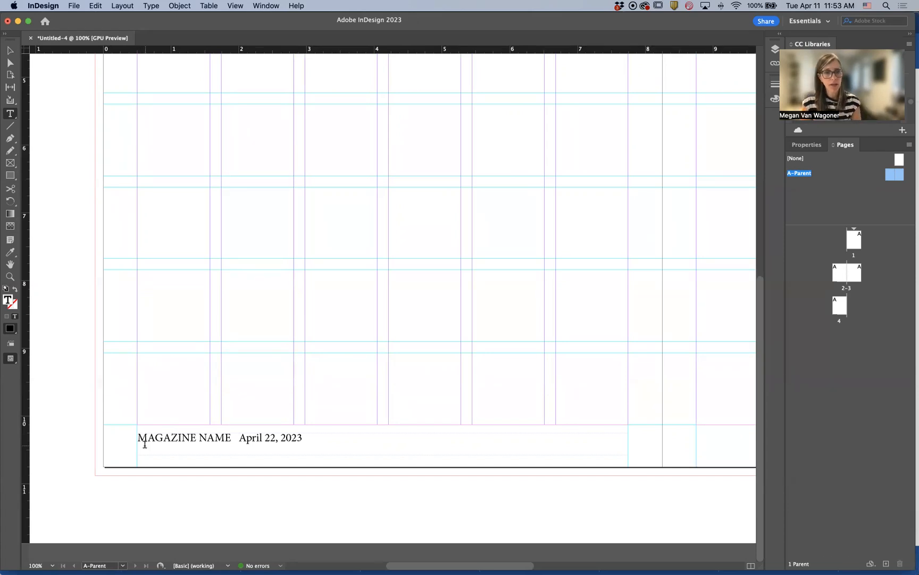
pyautogui.write('1')
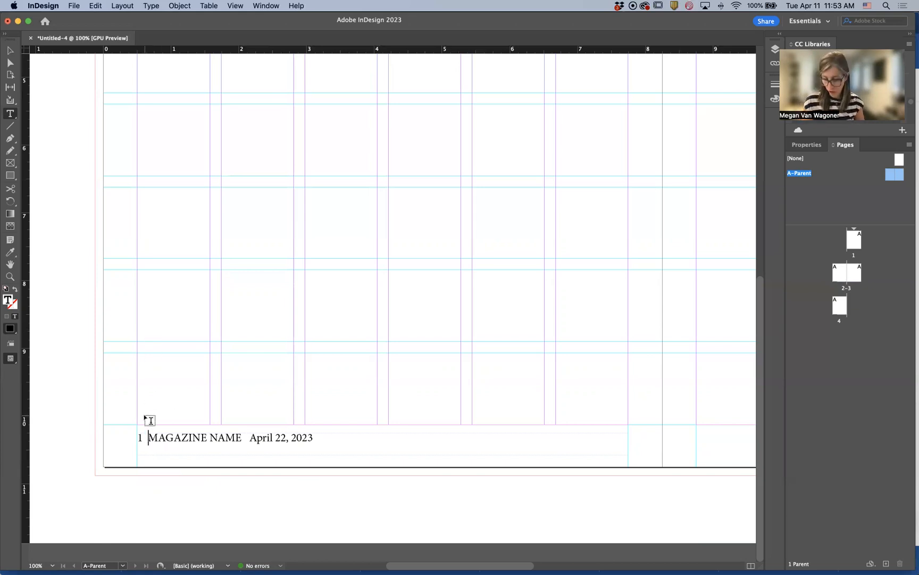
pyautogui.moveTo(147, 438); pyautogui.dragTo(137, 438)
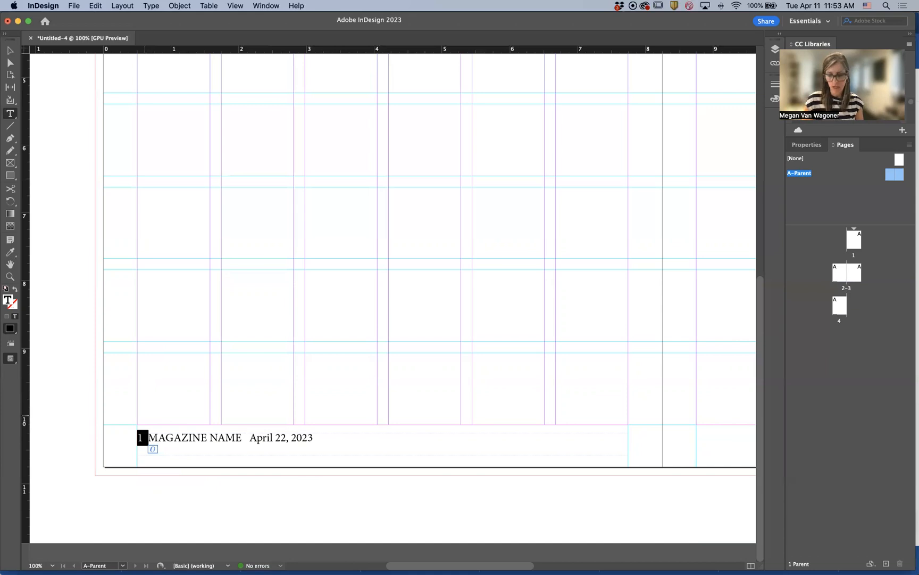
pyautogui.press('BackSpace')
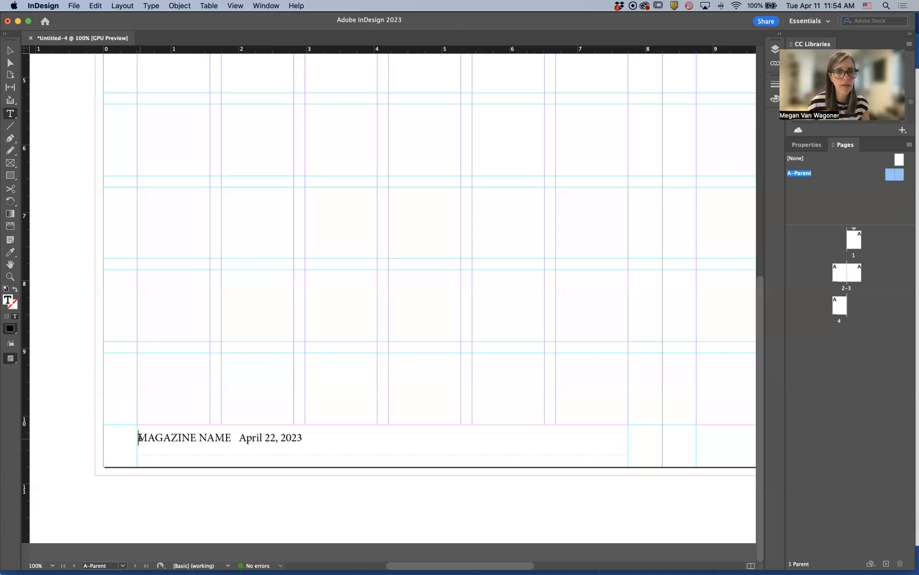
# Insert a current page number marker at the start of the footer text
pyautogui.click(151, 7)
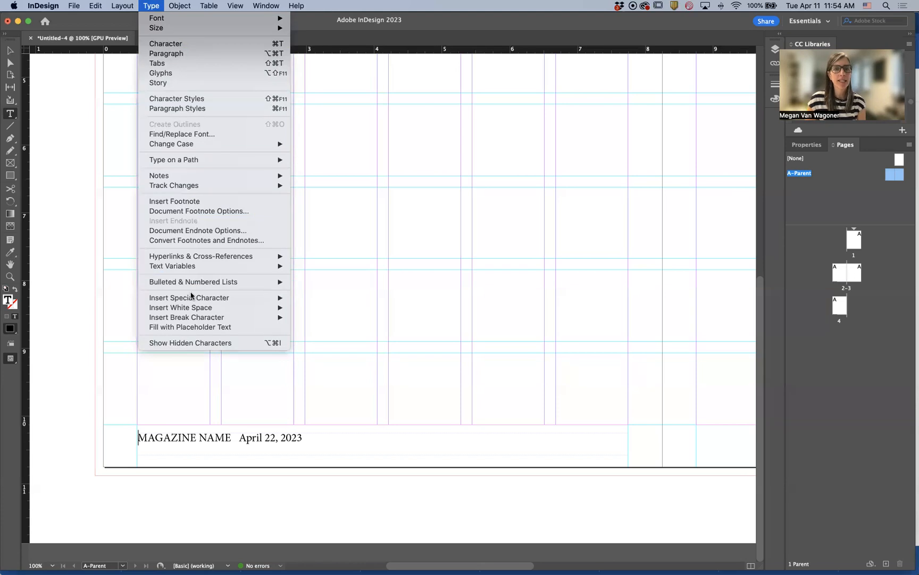
pyautogui.moveTo(192, 299)
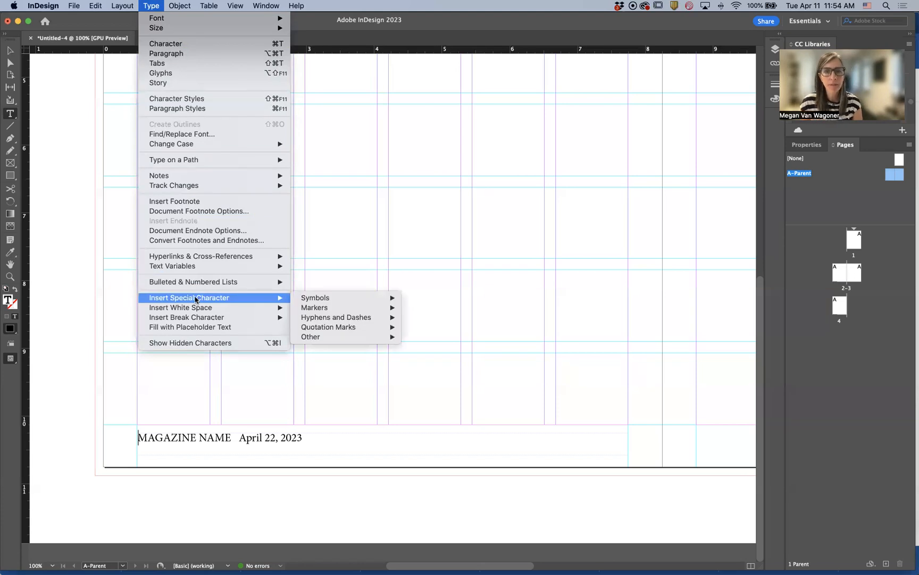
pyautogui.moveTo(343, 331)
pyautogui.moveTo(346, 312)
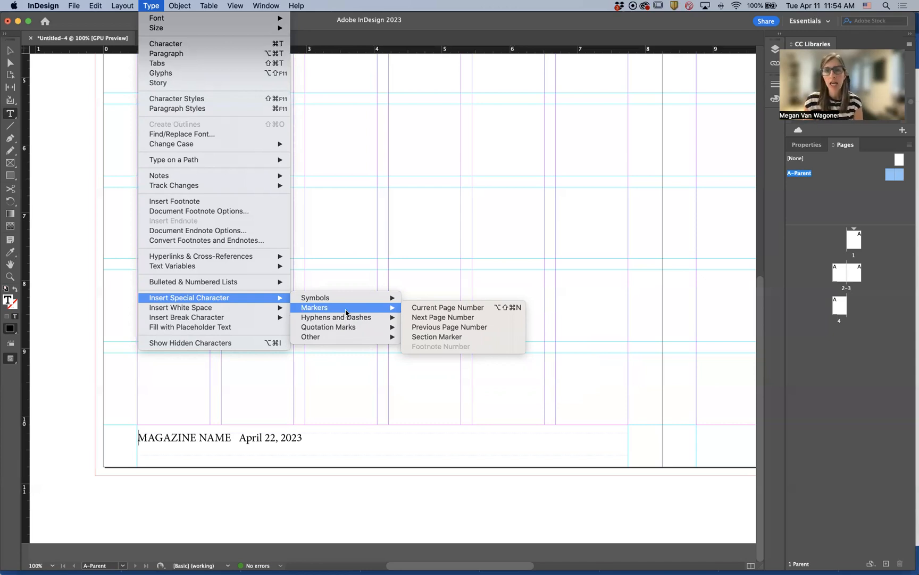
pyautogui.click(444, 308)
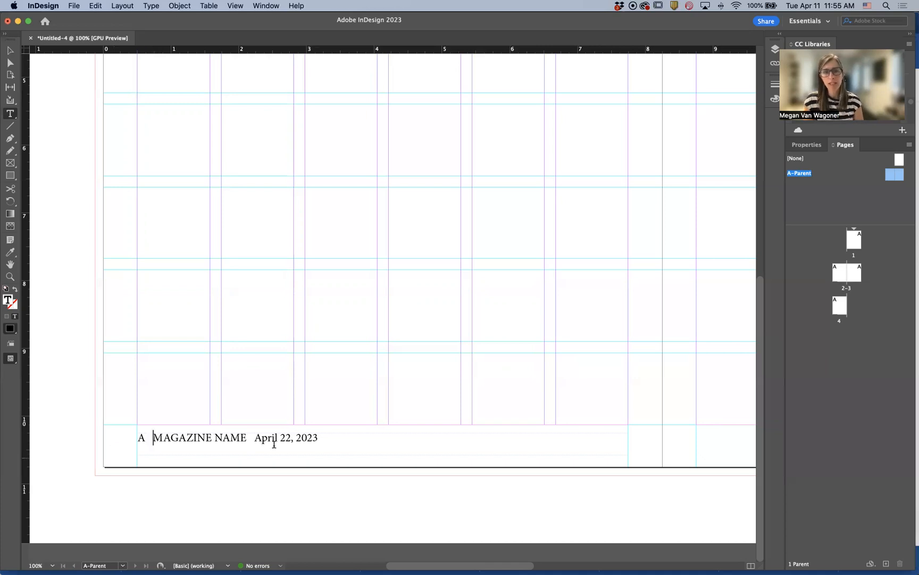
# Set the whole footer text to Gill Sans Bold
pyautogui.hscroll(-1, 226, 438)
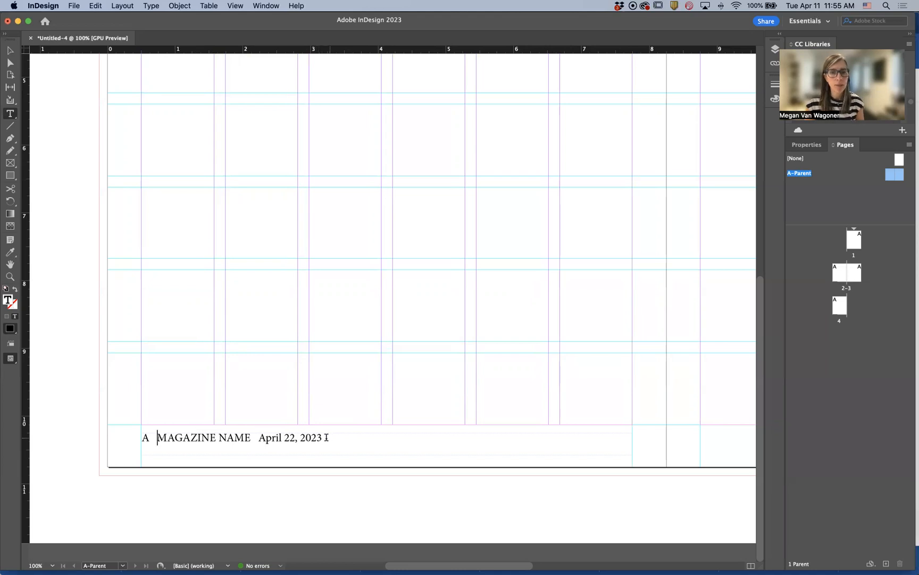
pyautogui.moveTo(327, 438); pyautogui.dragTo(49, 423)
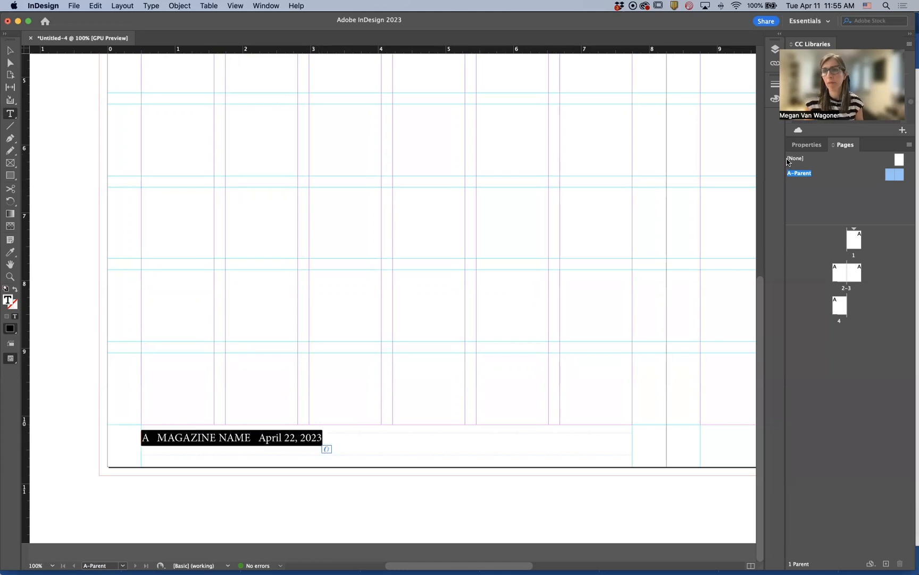
pyautogui.click(806, 145)
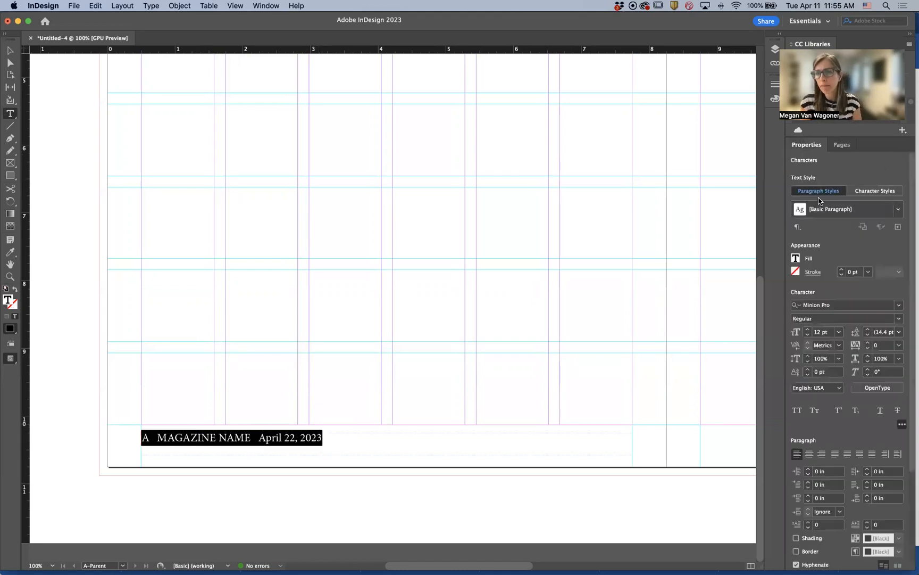
pyautogui.click(899, 306)
pyautogui.write('gil')
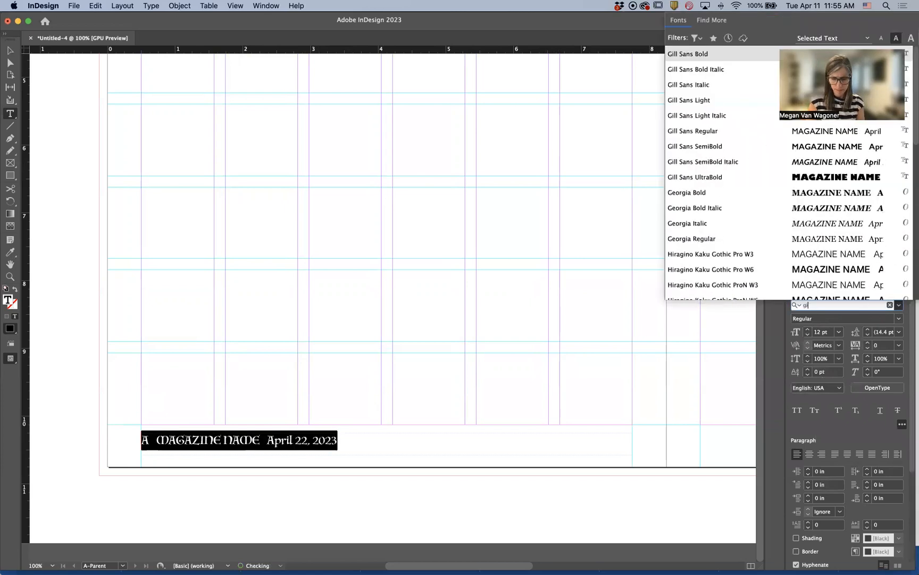
pyautogui.write('l')
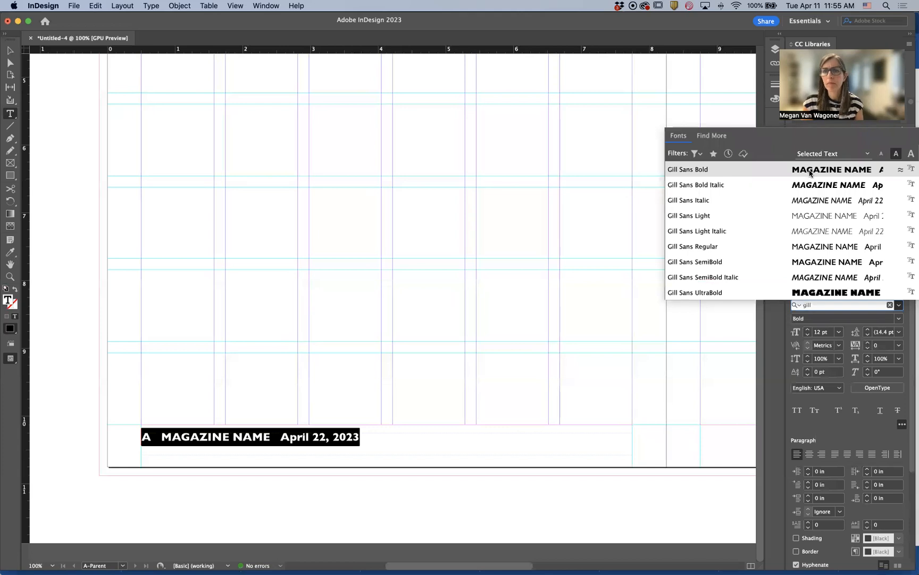
pyautogui.click(808, 170)
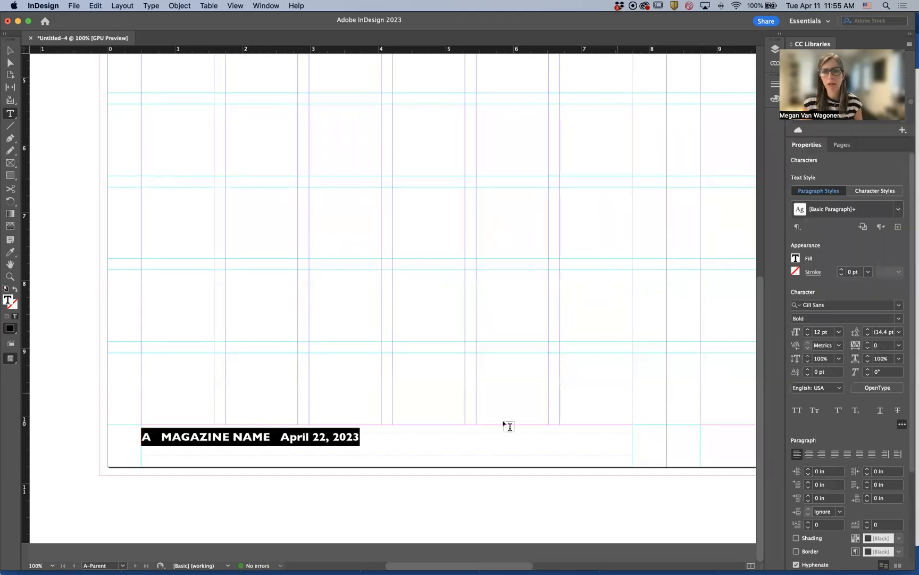
# Change the word NAME in the footer to Gill Sans Light
pyautogui.doubleClick(256, 433)
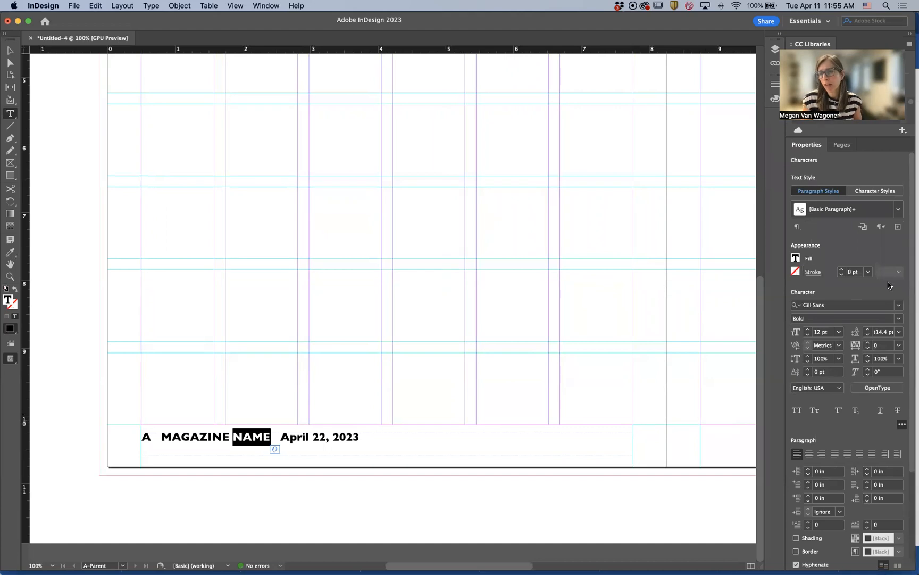
pyautogui.click(899, 306)
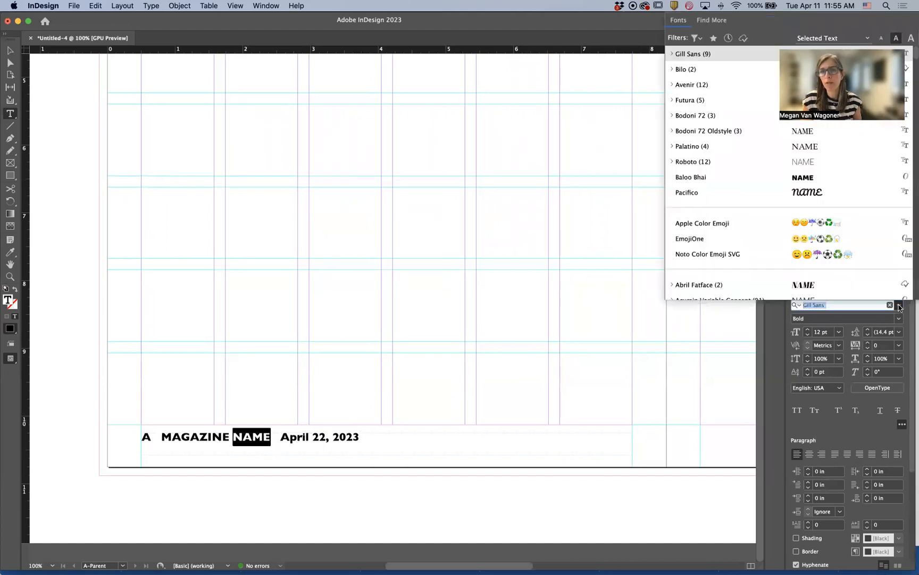
pyautogui.click(676, 56)
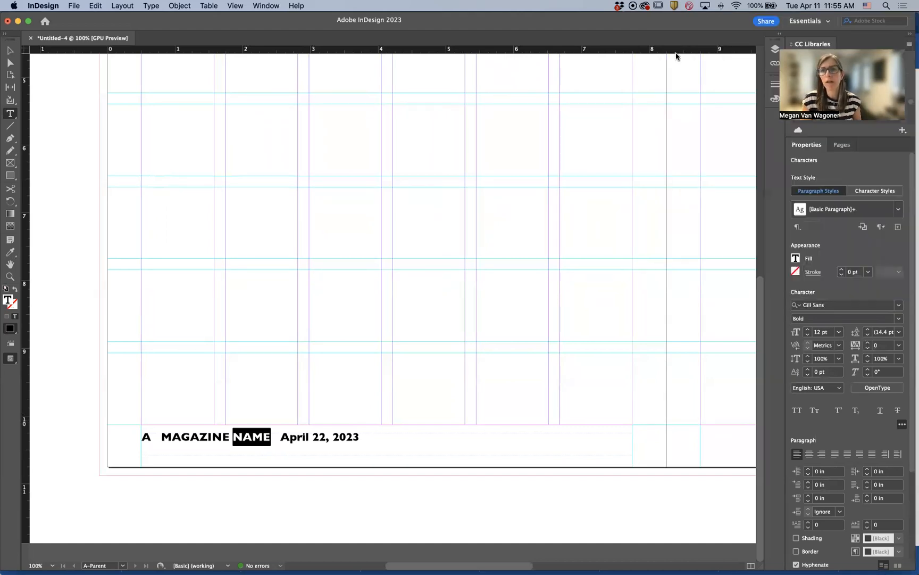
pyautogui.click(899, 318)
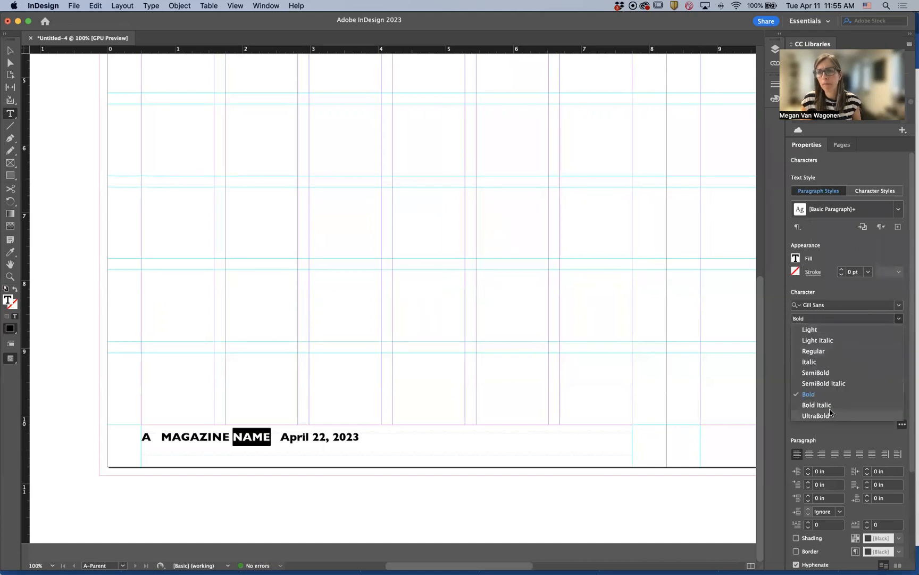
pyautogui.click(827, 329)
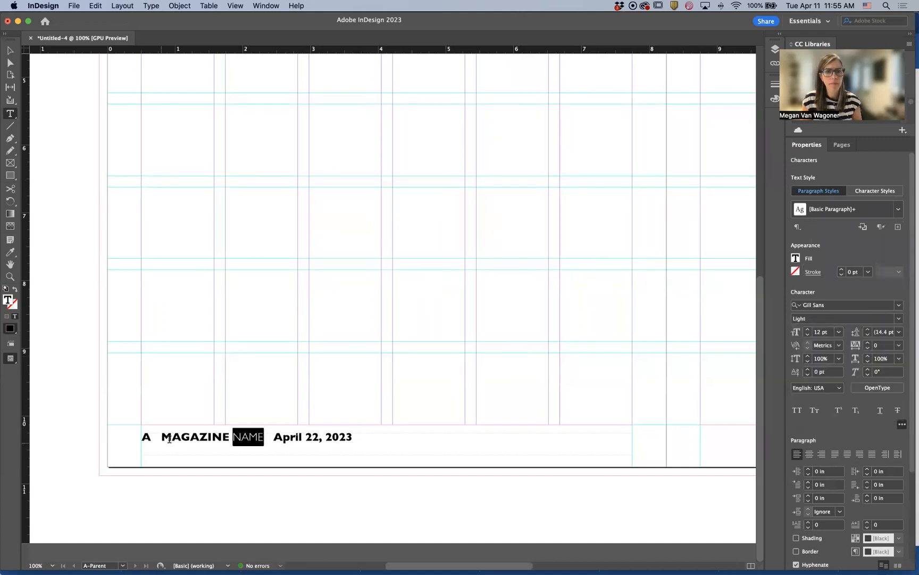
# Change the footer date April 22, 2023 to Gill Sans Regular
pyautogui.click(160, 436)
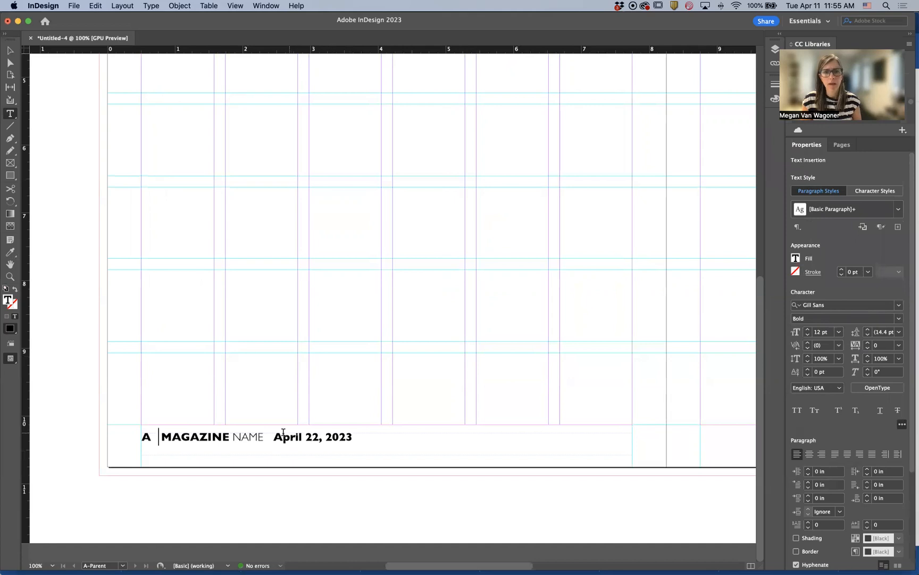
pyautogui.moveTo(273, 436); pyautogui.dragTo(367, 441)
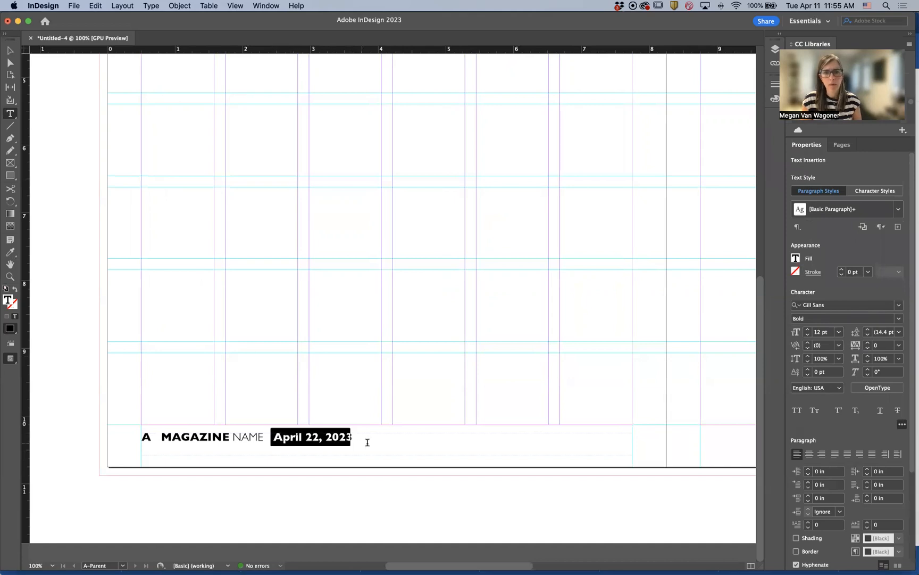
pyautogui.click(898, 318)
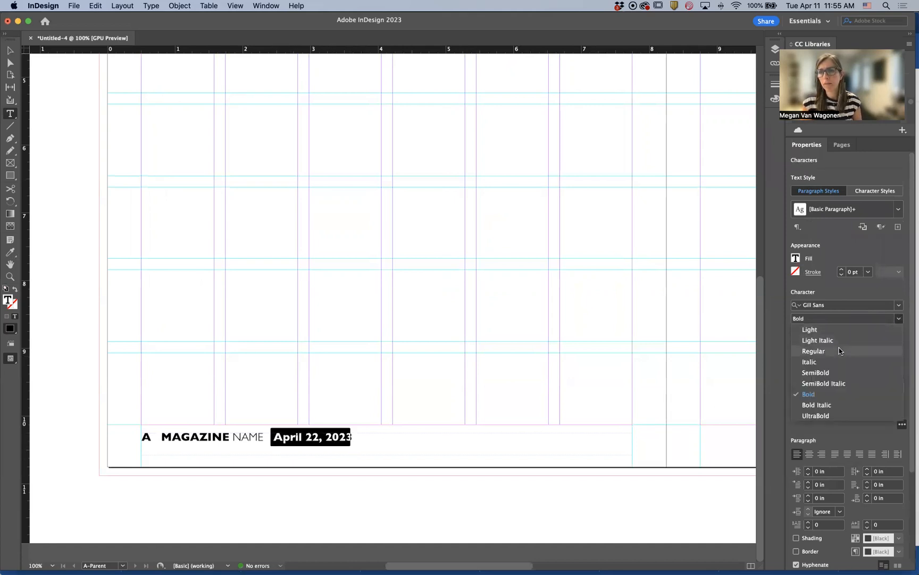
pyautogui.click(819, 351)
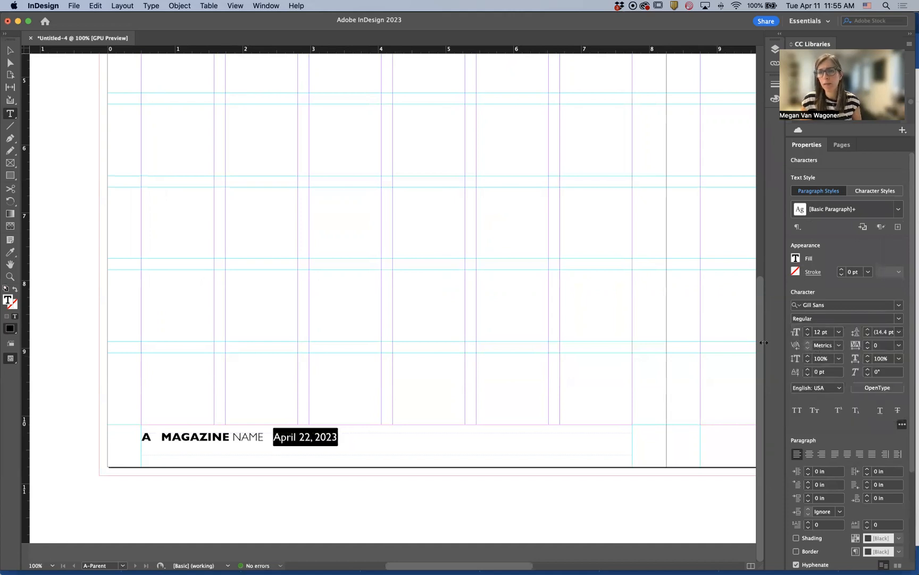
pyautogui.click(345, 440)
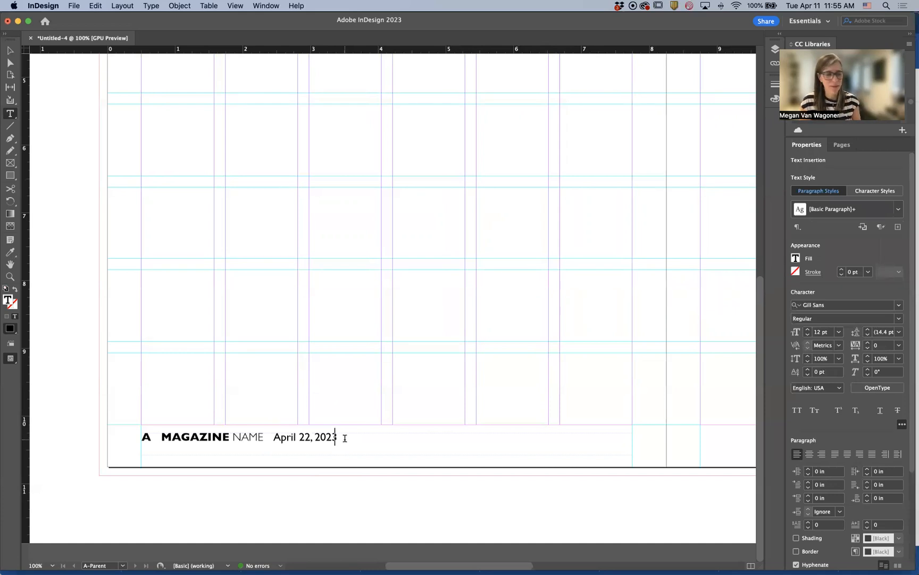
# Set all the footer text to 9 pt
pyautogui.press('super+a')
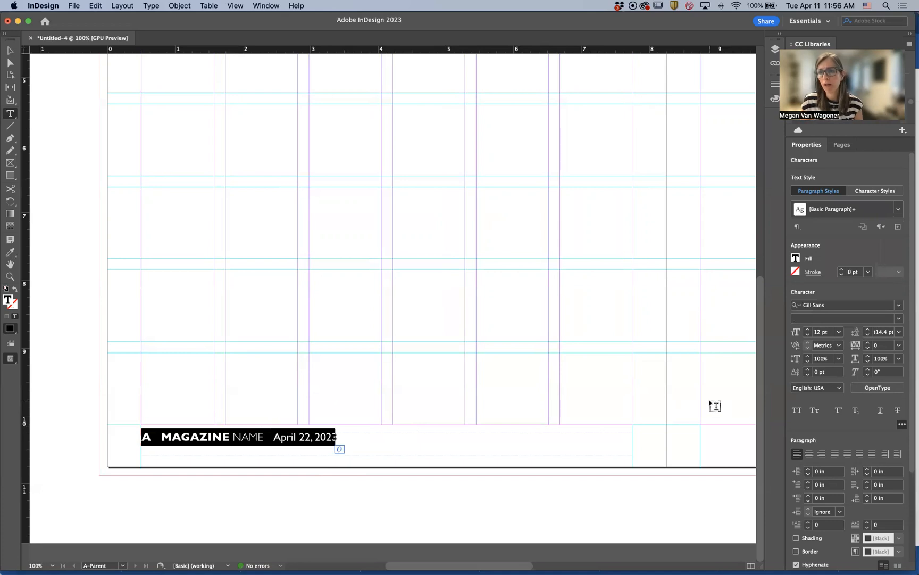
pyautogui.click(831, 333)
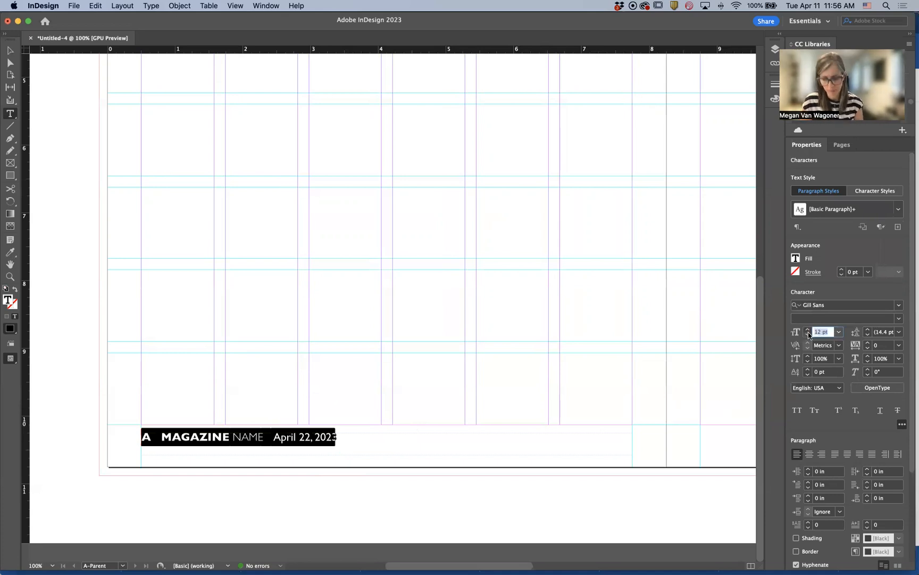
pyautogui.write('9')
pyautogui.press('Tab')
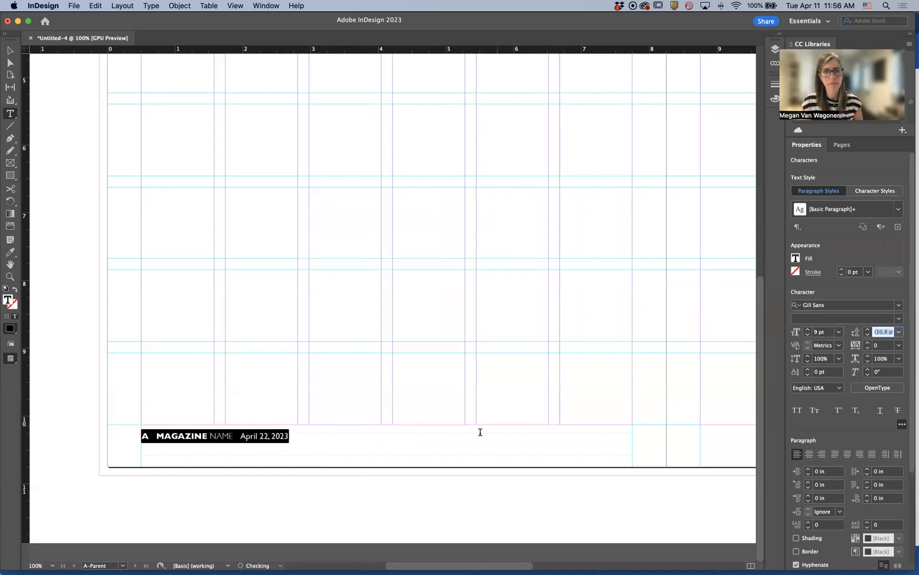
# Move the footer text frame down slightly to about Y 10.48 in
pyautogui.click(10, 50)
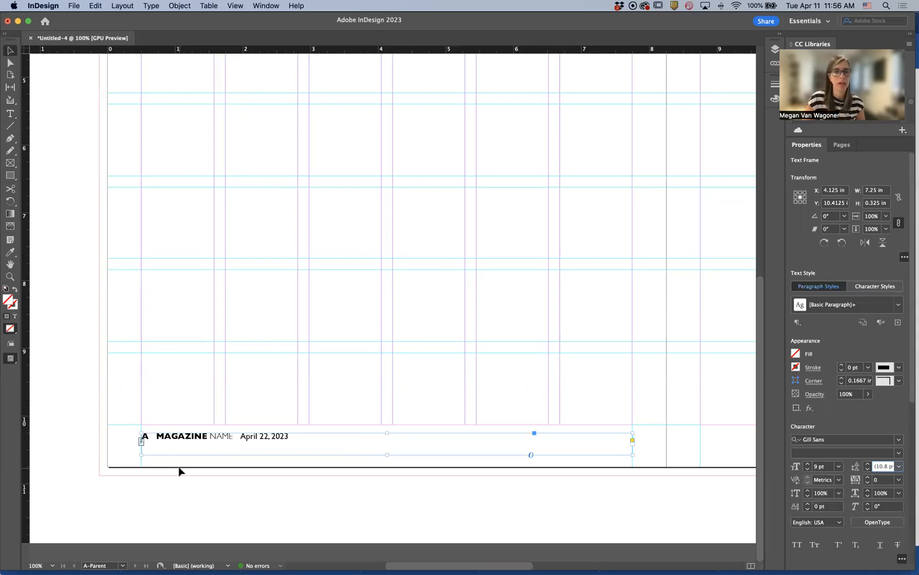
pyautogui.moveTo(200, 441); pyautogui.dragTo(202, 447)
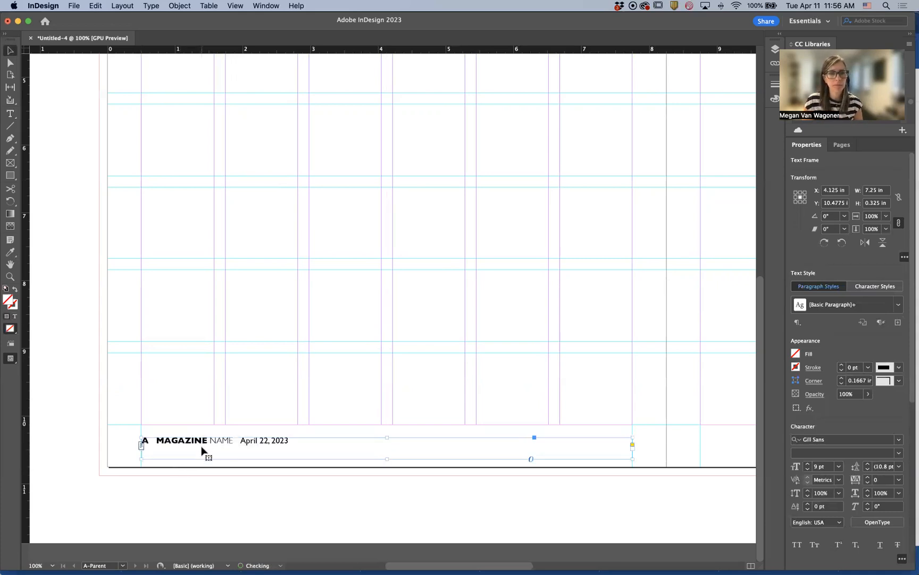
pyautogui.click(222, 478)
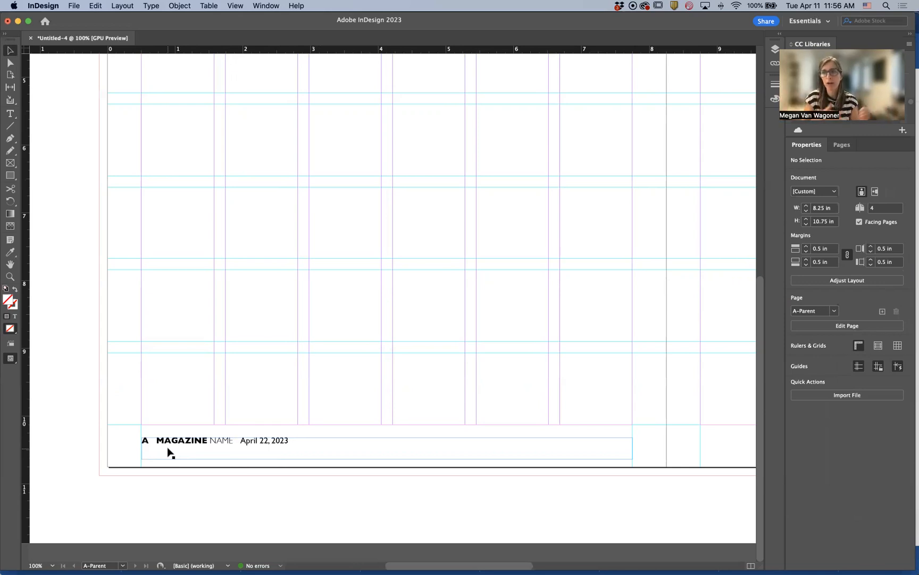
# Open the Tabs ruler for the footer and add a right-justified tab stop at about 7.14 in
pyautogui.click(241, 444)
pyautogui.doubleClick(242, 443)
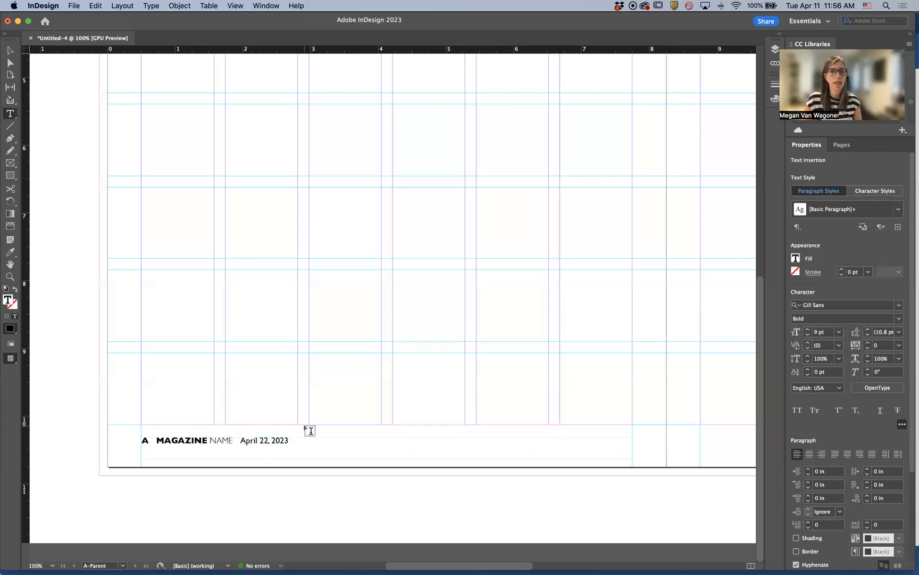
pyautogui.click(152, 7)
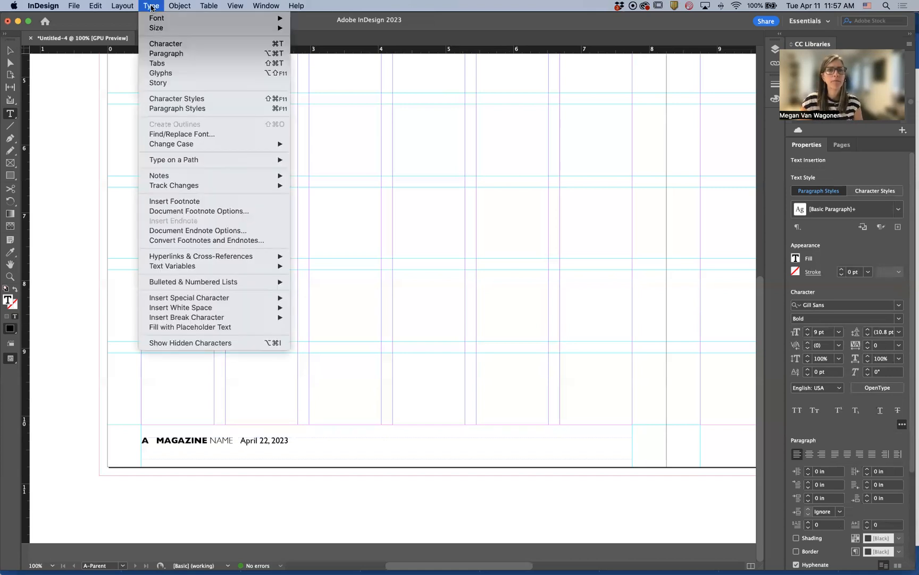
pyautogui.click(162, 64)
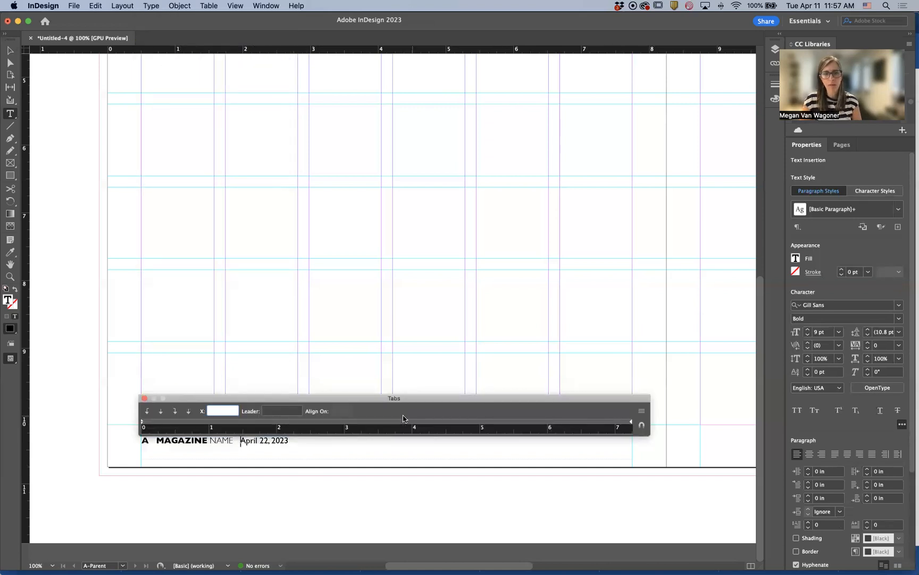
pyautogui.click(175, 415)
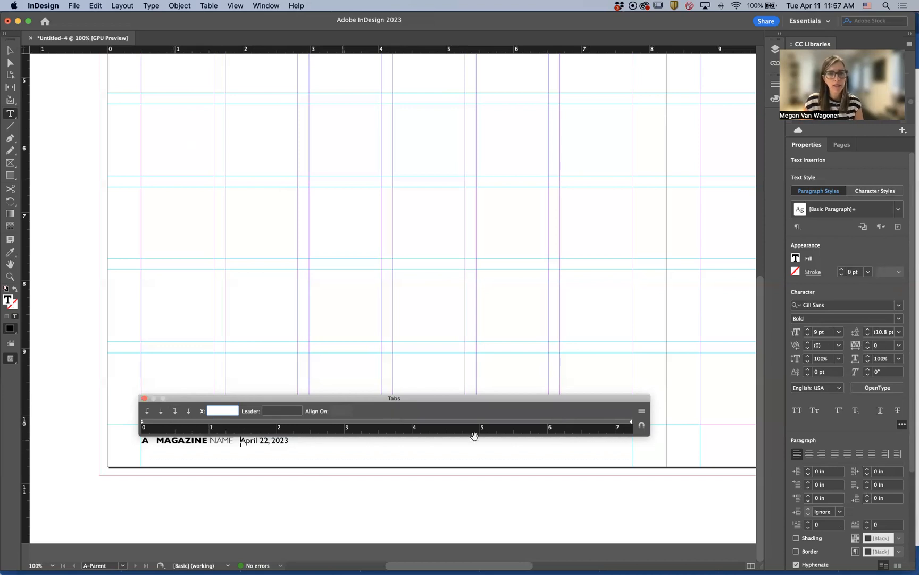
pyautogui.click(622, 423)
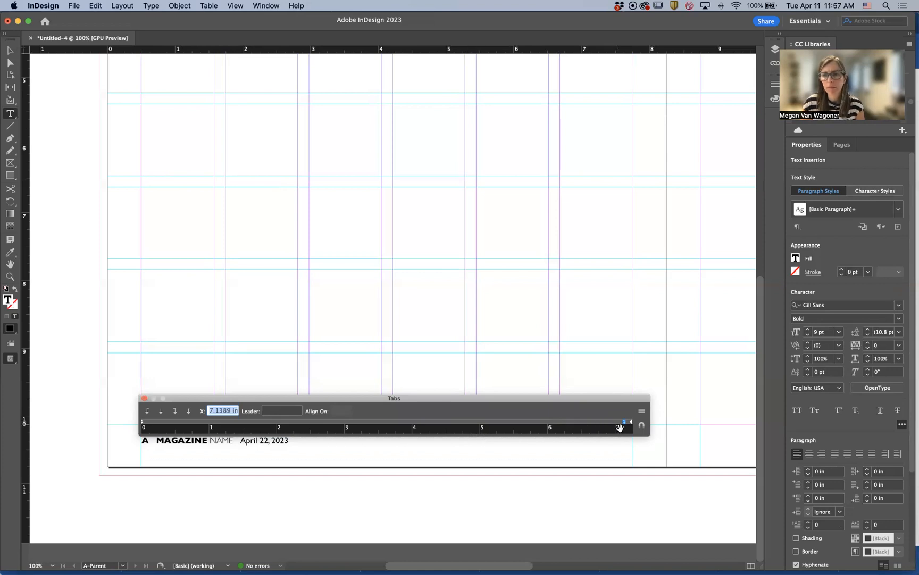
# Reposition the right-justified tab stop in the footer to about 7.22 in
pyautogui.moveTo(624, 422); pyautogui.dragTo(602, 423)
pyautogui.press('super+shift+t')
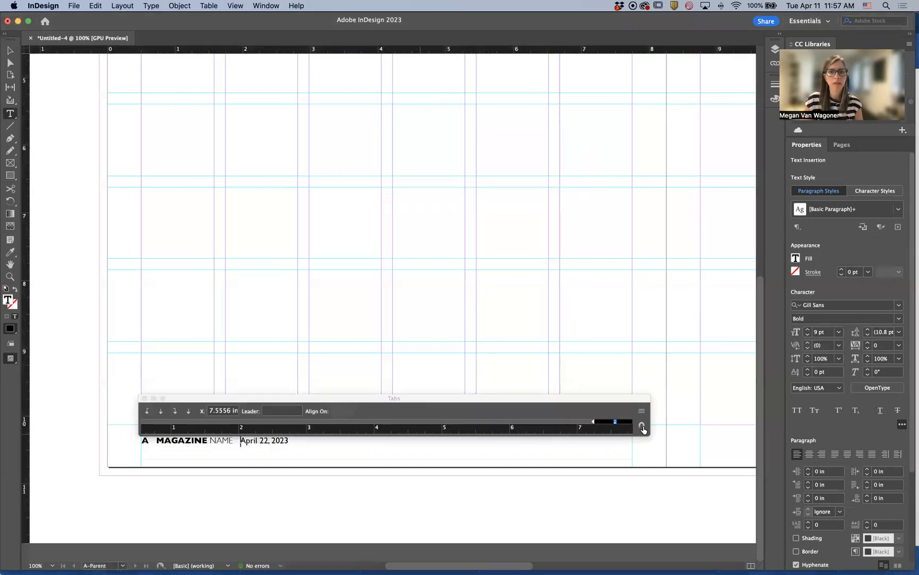
pyautogui.click(615, 423)
pyautogui.moveTo(615, 423); pyautogui.dragTo(593, 424)
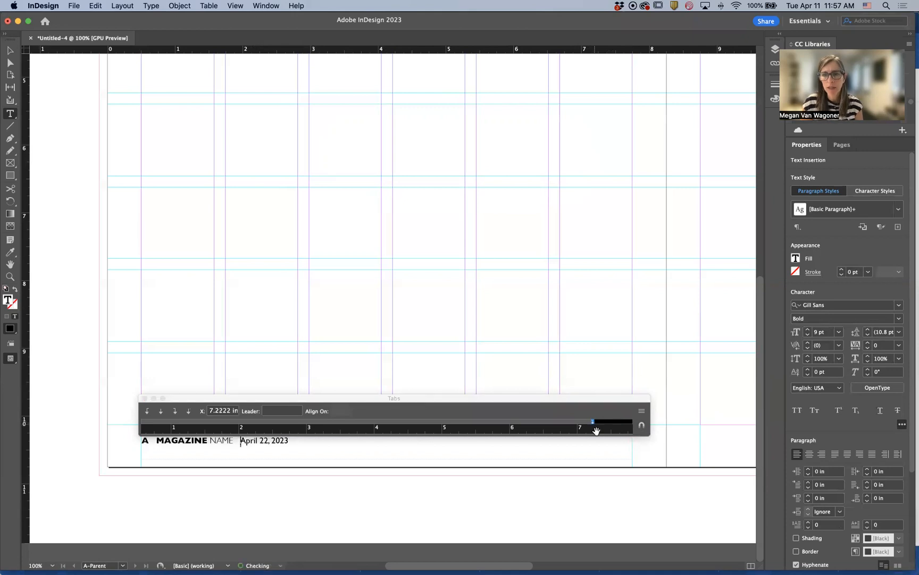
# Insert a tab before the date so it aligns to the right tab stop, then close the Tabs ruler
pyautogui.click(241, 440)
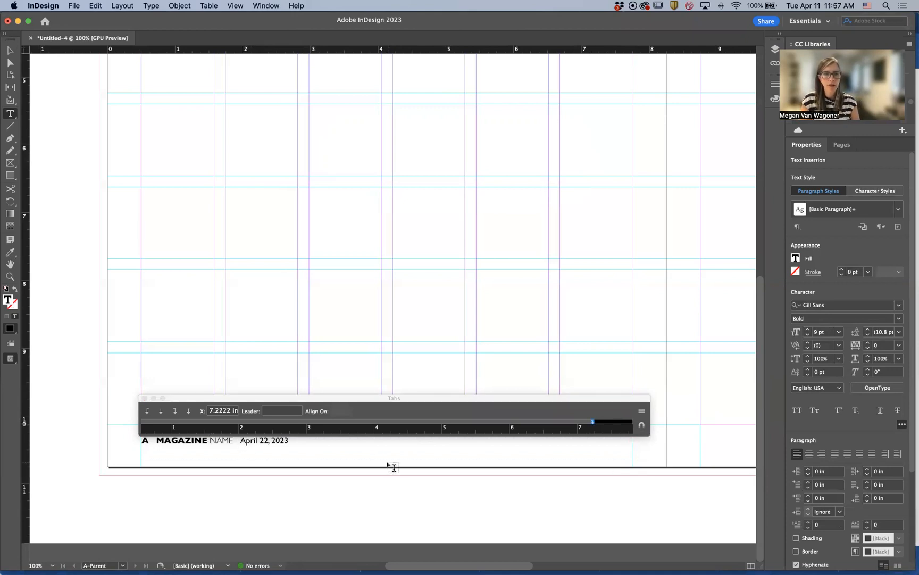
pyautogui.press('Tab')
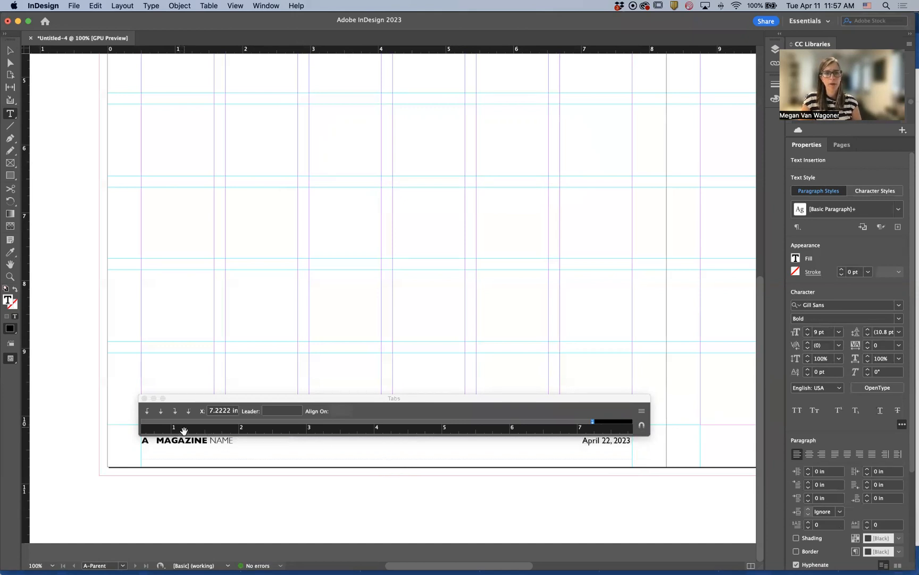
pyautogui.click(144, 399)
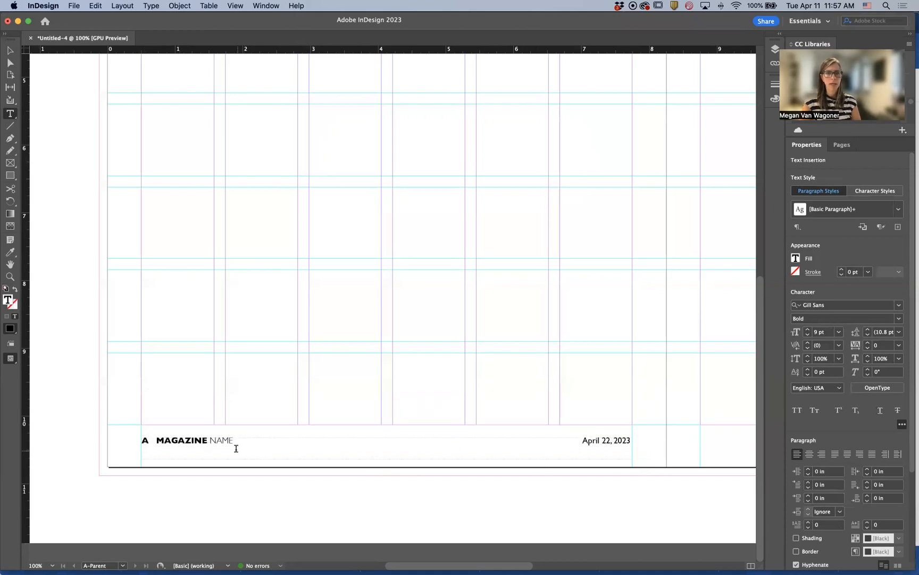
# Set the page number marker in the footer to Gill Sans Regular
pyautogui.moveTo(150, 439); pyautogui.dragTo(141, 438)
pyautogui.click(898, 322)
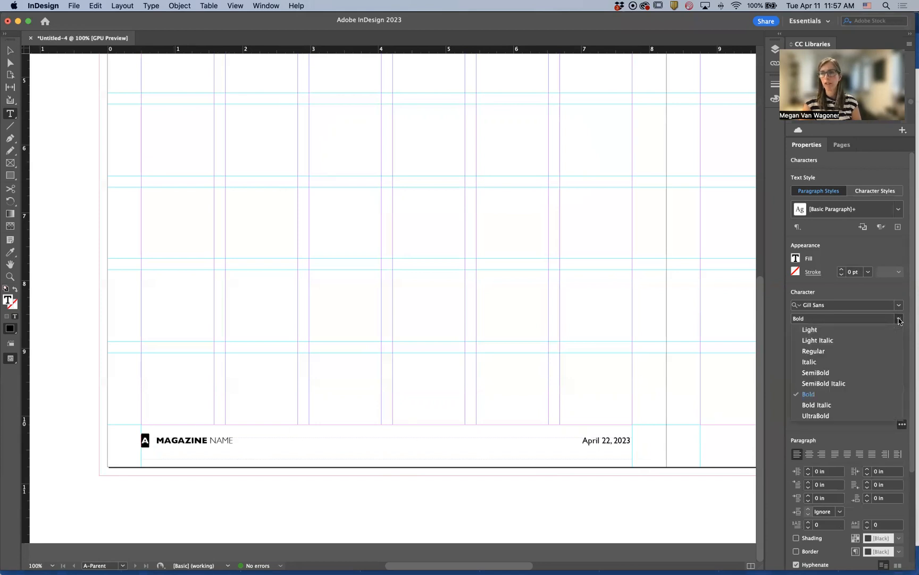
pyautogui.click(833, 353)
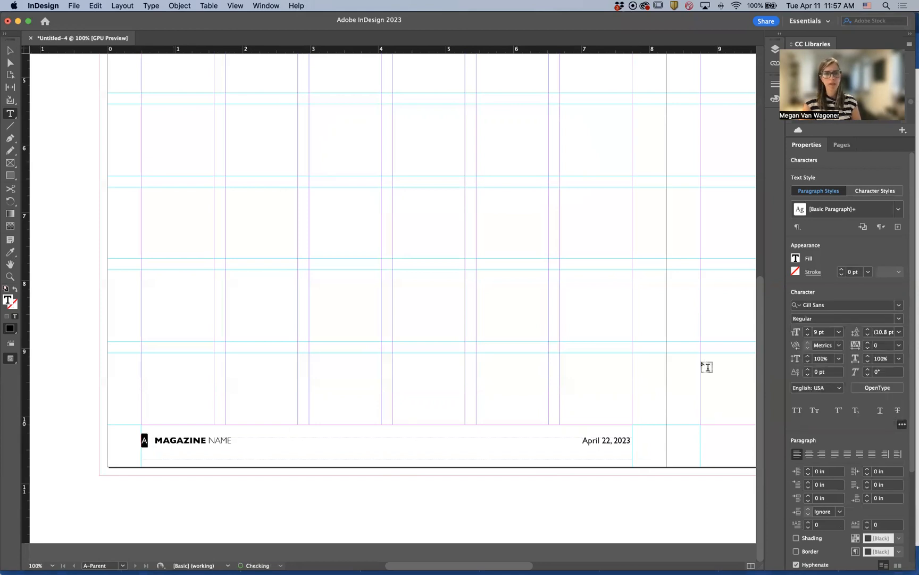
pyautogui.click(356, 428)
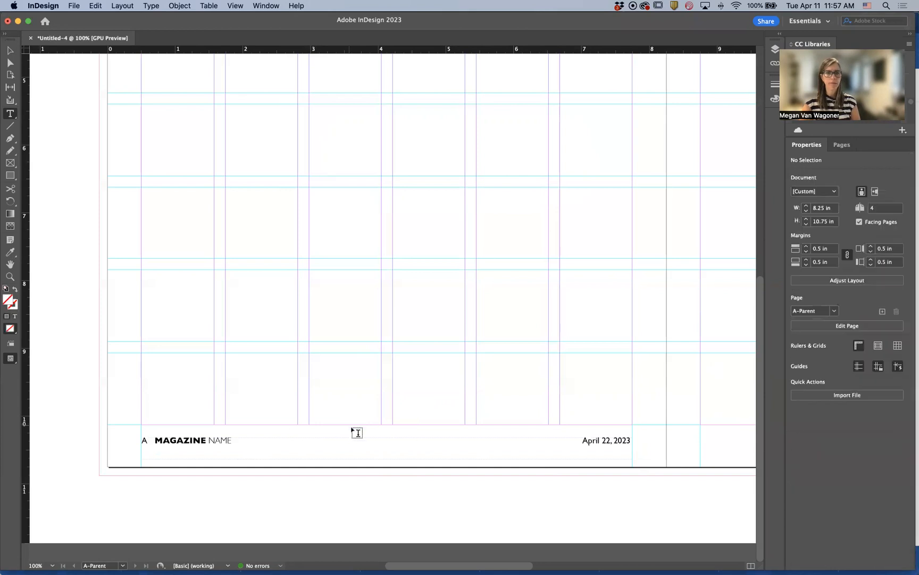
# Browse the document pages and parent in the Pages panel to check how the footer appears on each page
pyautogui.hscroll(1, 160, 436)
pyautogui.click(154, 439)
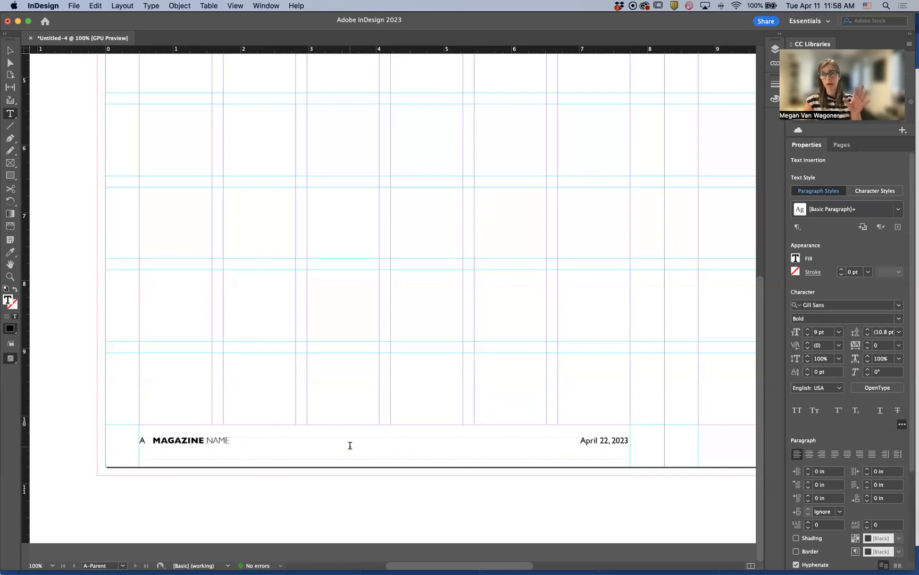
pyautogui.hscroll(-1, 743, 226)
pyautogui.click(842, 144)
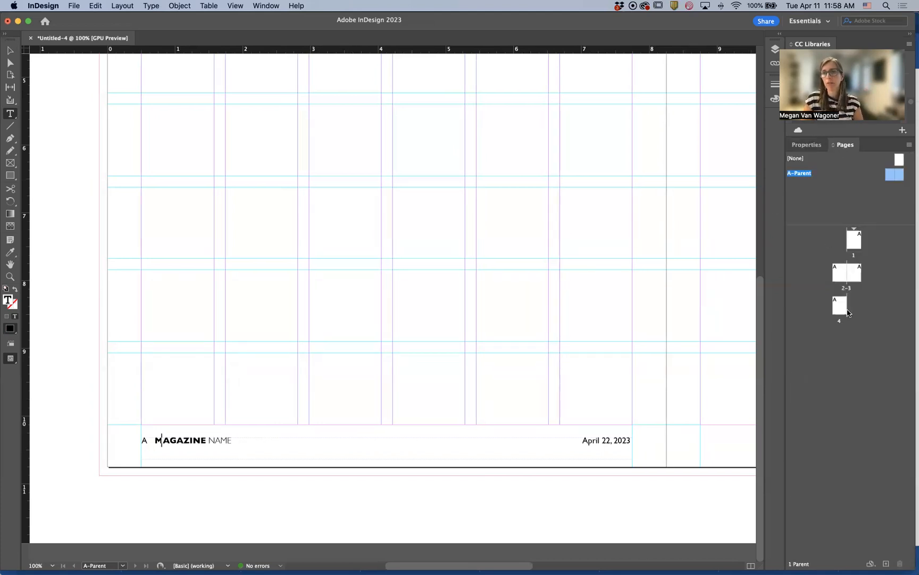
pyautogui.doubleClick(839, 275)
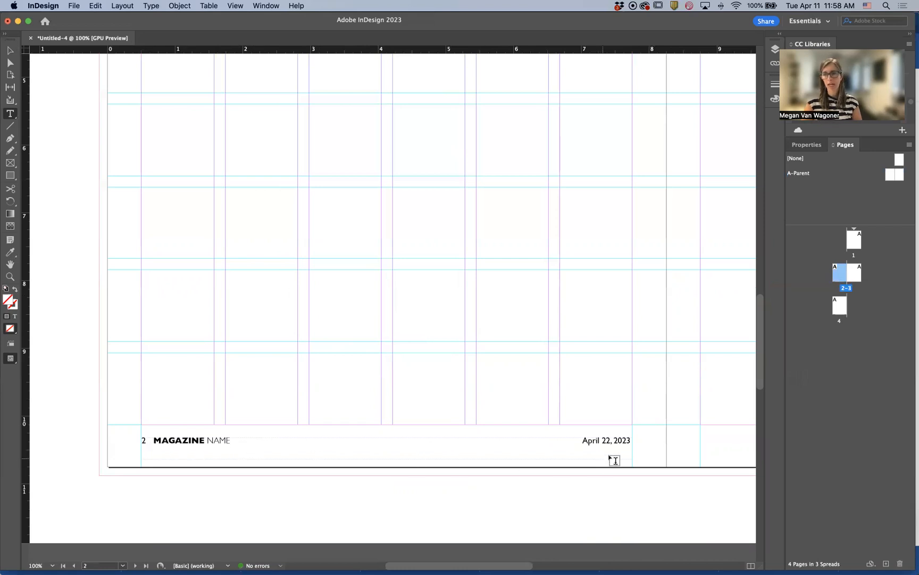
pyautogui.doubleClick(839, 311)
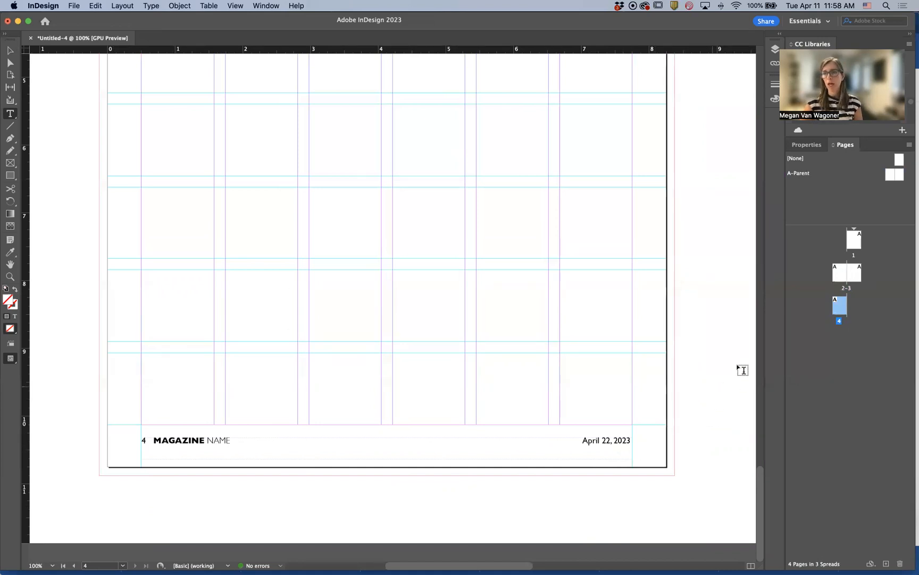
pyautogui.doubleClick(855, 277)
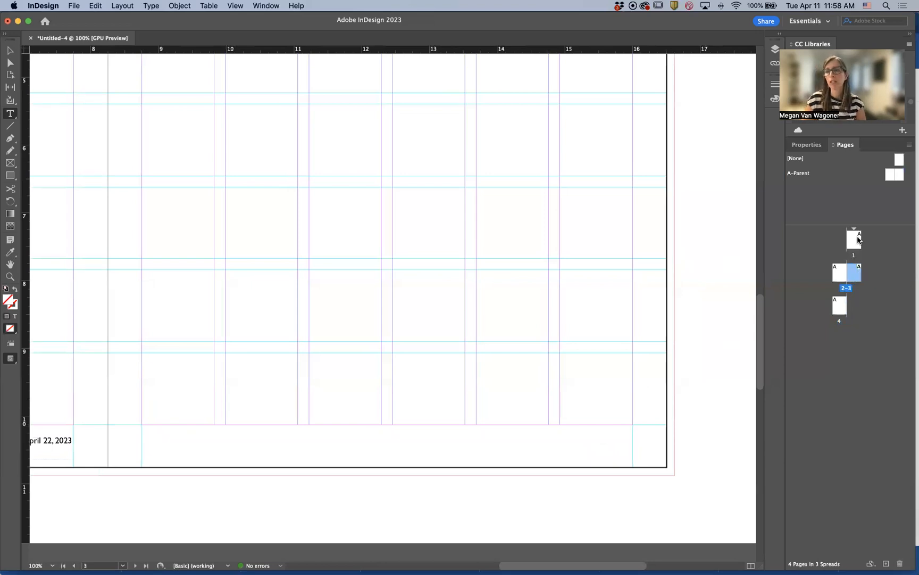
pyautogui.doubleClick(798, 174)
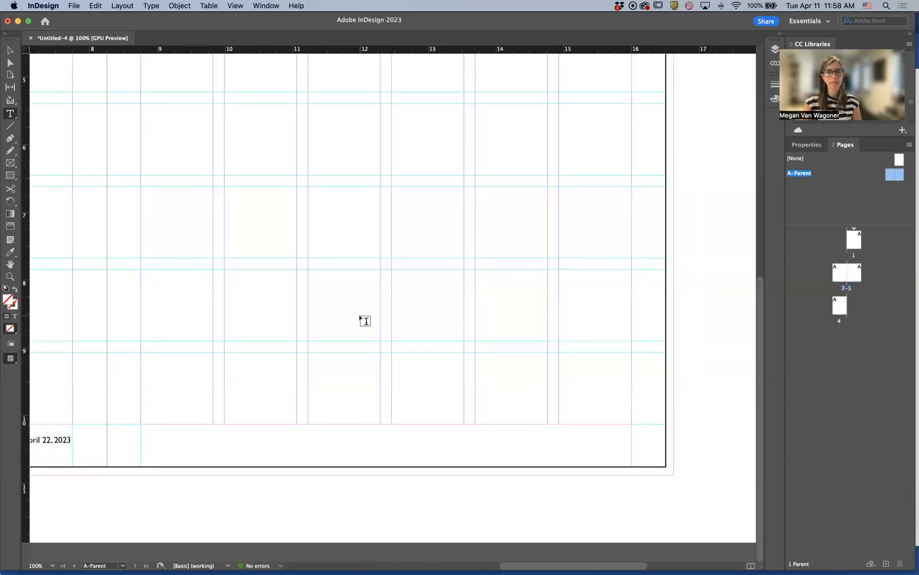
pyautogui.hscroll(-3, 366, 321)
pyautogui.hscroll(-10, 366, 321)
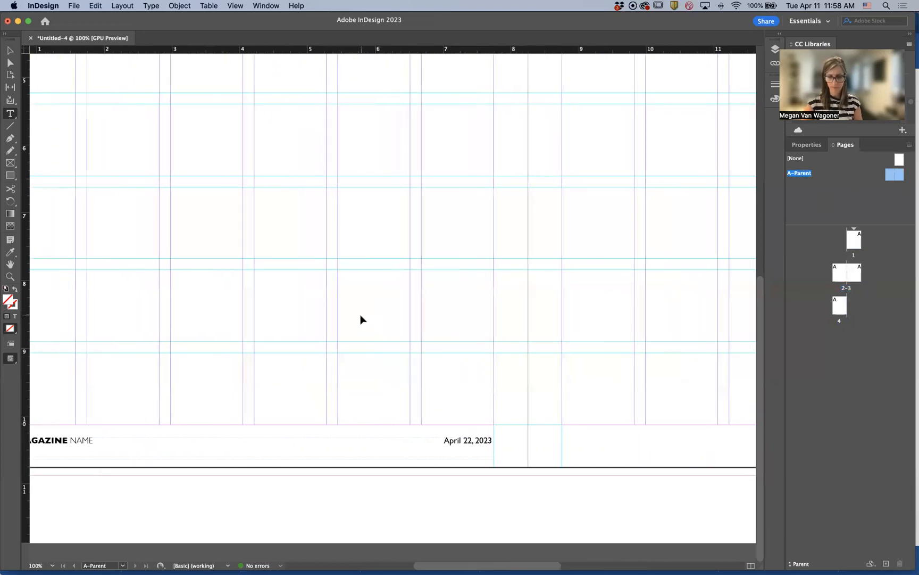
# Fit the spread in view and duplicate the footer text frame onto the right-hand page of the parent spread
pyautogui.press('super+alt+0')
pyautogui.scroll(-4, 345, 344)
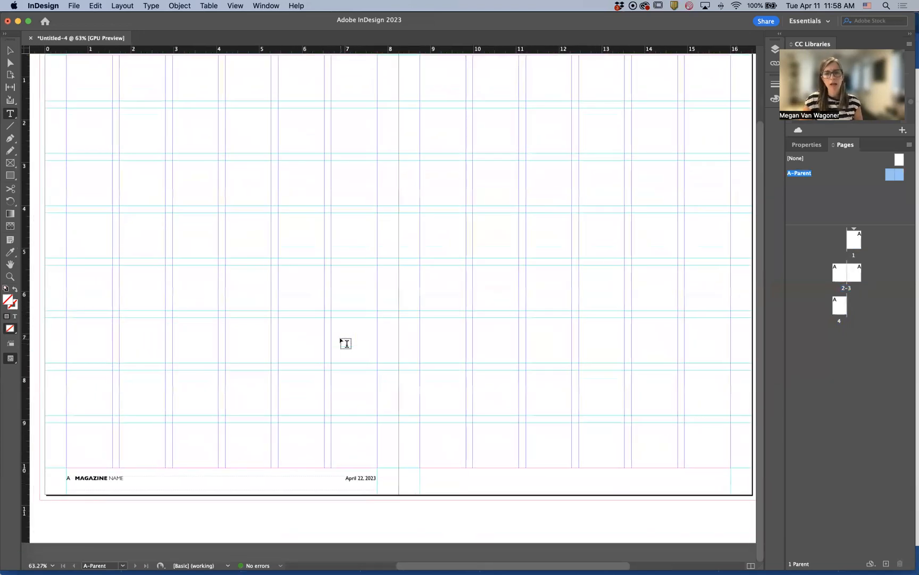
pyautogui.hscroll(2, 346, 344)
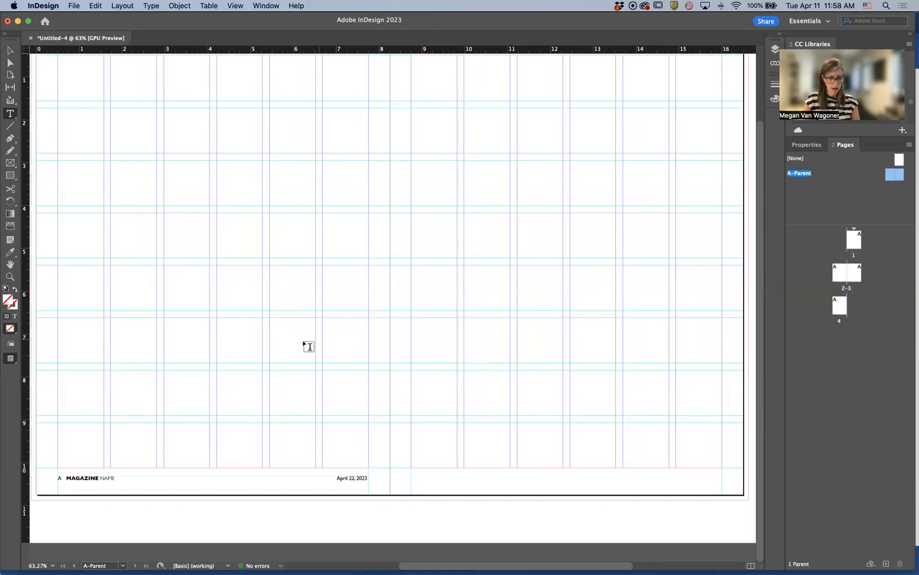
pyautogui.click(10, 50)
pyautogui.click(91, 488)
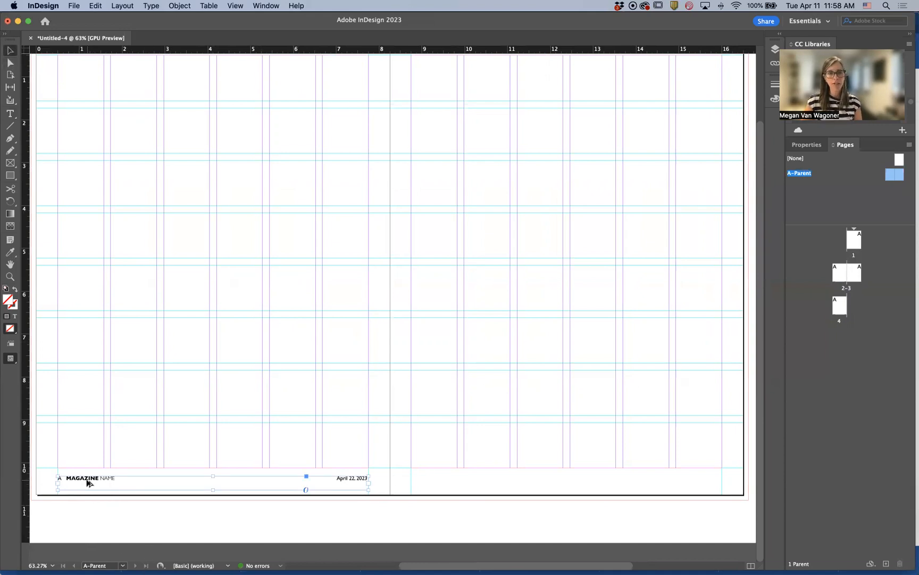
pyautogui.moveTo(89, 480); pyautogui.dragTo(441, 488)
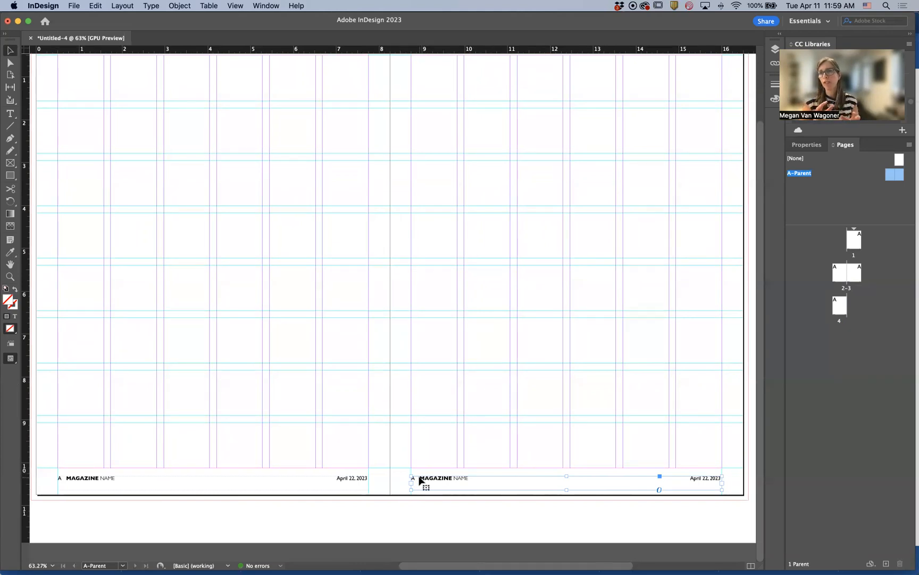
# Move the date to the beginning of the right-page footer
pyautogui.doubleClick(687, 482)
pyautogui.moveTo(688, 478); pyautogui.dragTo(736, 484)
pyautogui.press('super+c')
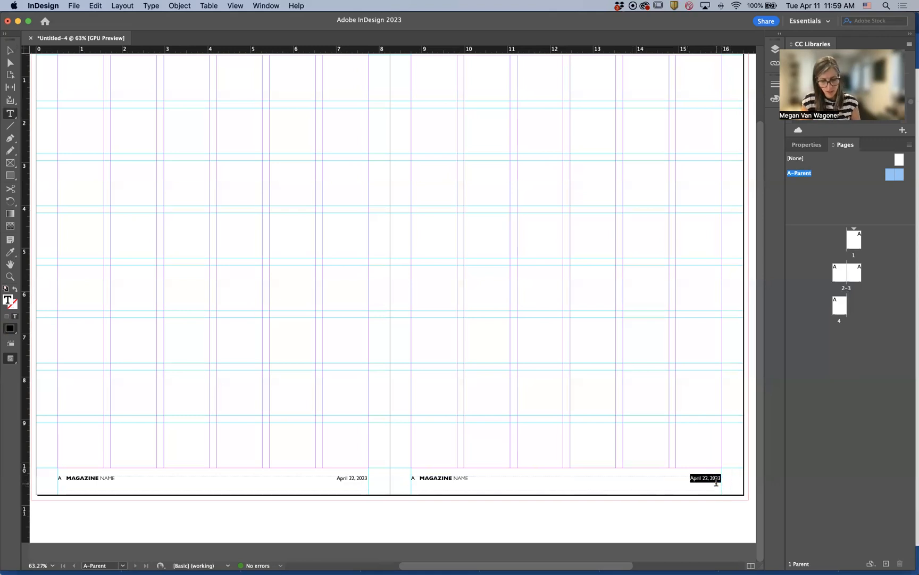
pyautogui.press('BackSpace')
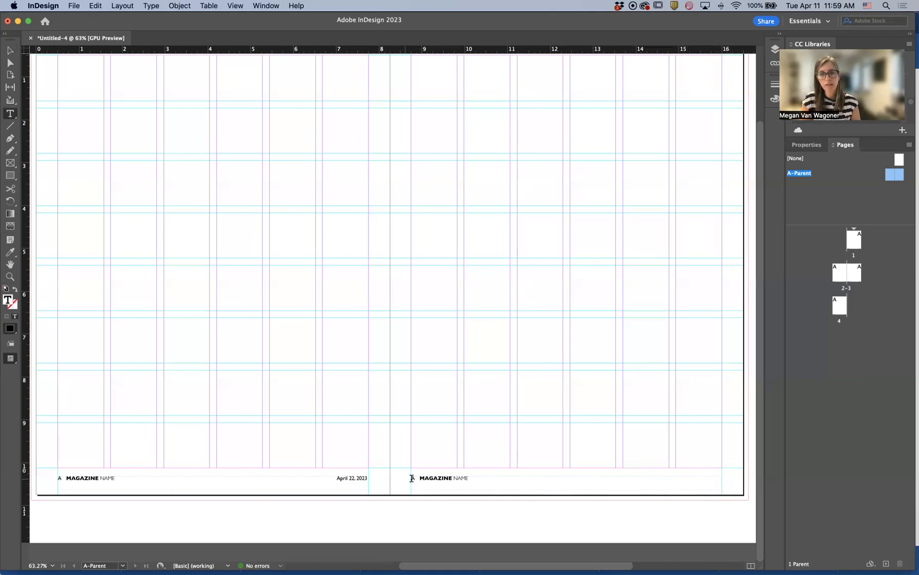
pyautogui.click(411, 478)
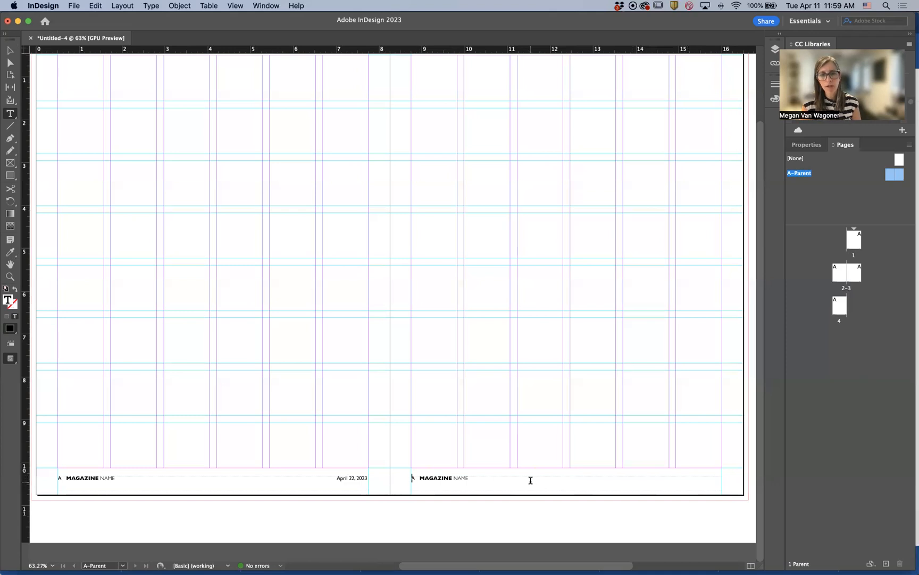
pyautogui.press('super+v')
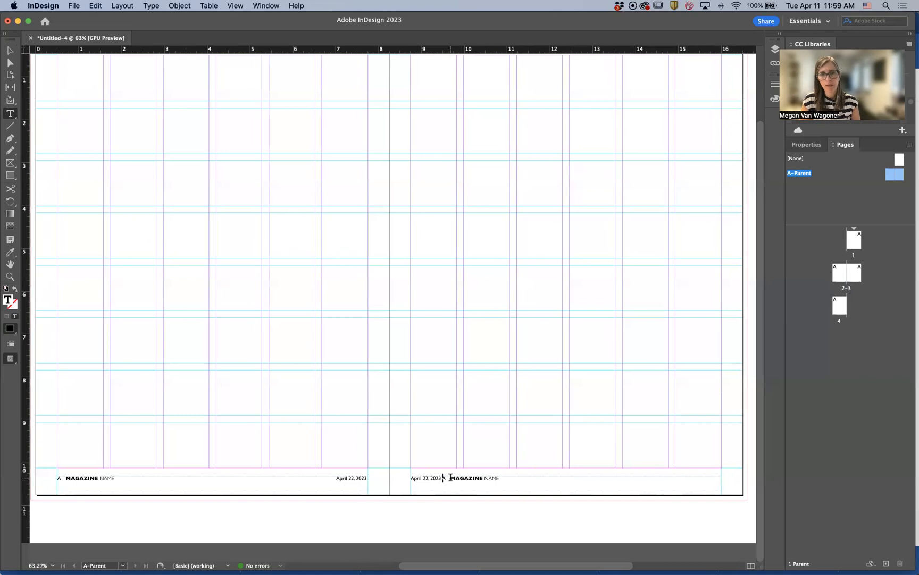
# Move the page number marker after the magazine name and insert a right indent tab before the name
pyautogui.moveTo(451, 477); pyautogui.dragTo(442, 477)
pyautogui.press('super+c')
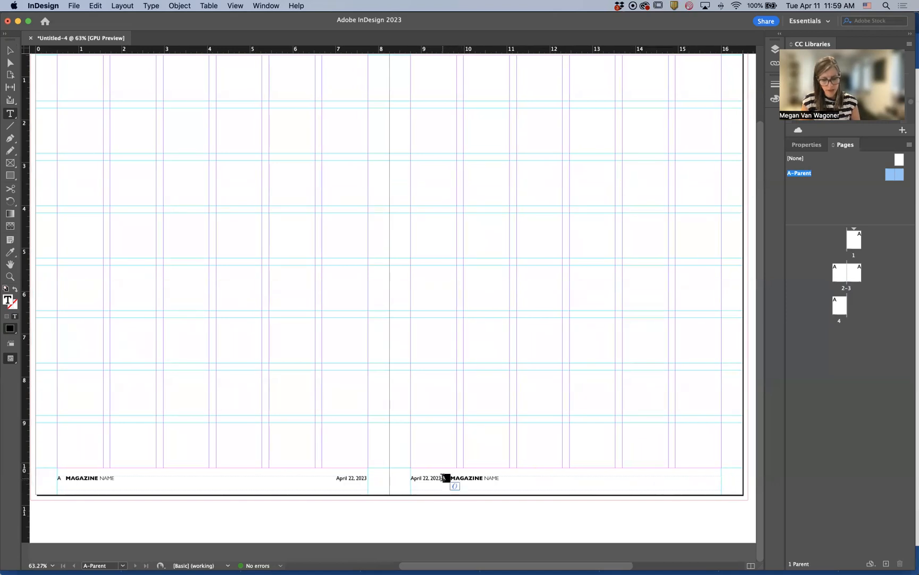
pyautogui.click(509, 478)
pyautogui.press('super+v')
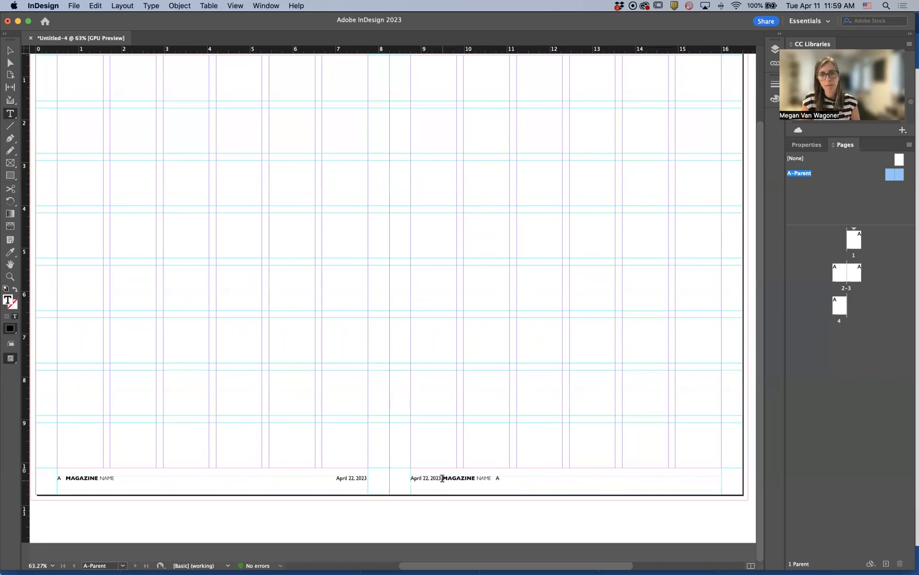
pyautogui.press('BackSpace')
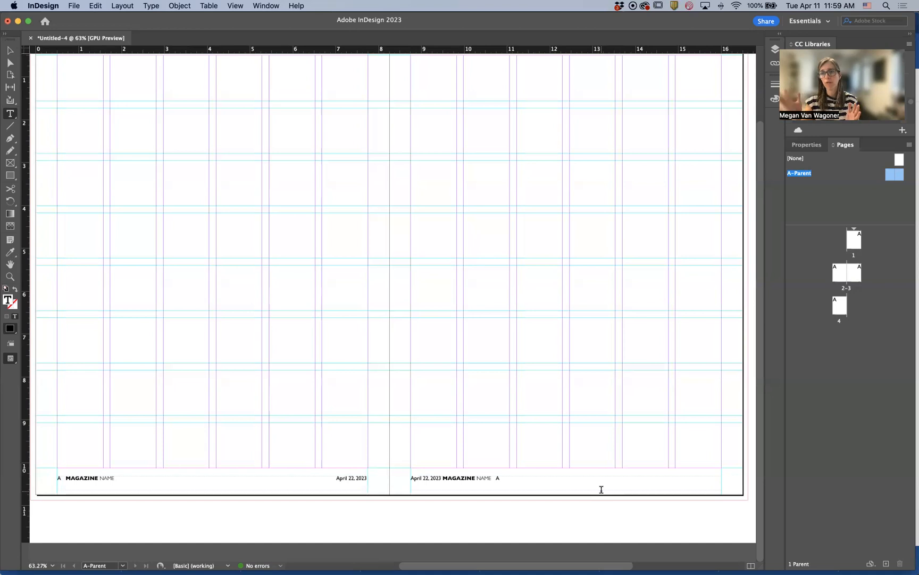
pyautogui.hotkey('shift', 'Tab')
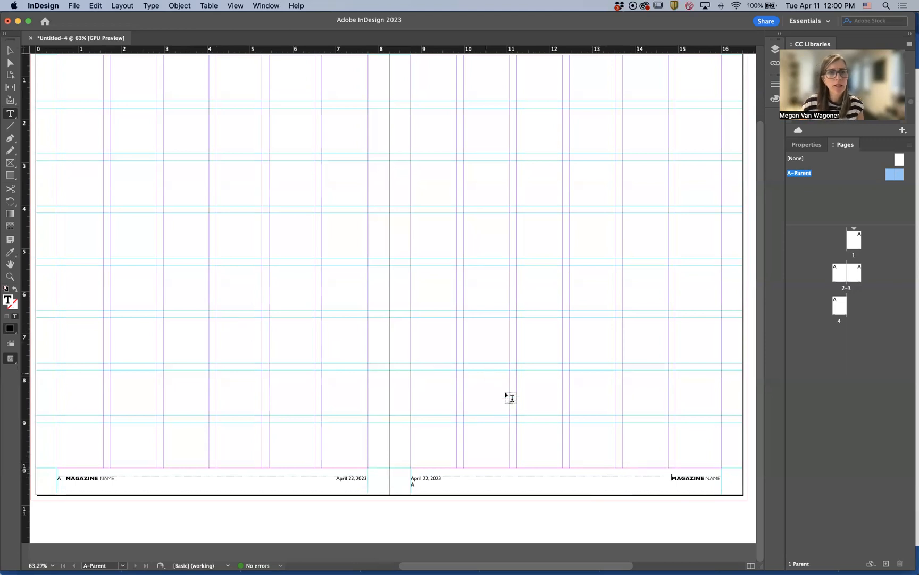
# Set a right tab stop at about 7.21 in so the magazine name and page number align right on the right-page footer
pyautogui.click(149, 5)
pyautogui.moveTo(181, 158)
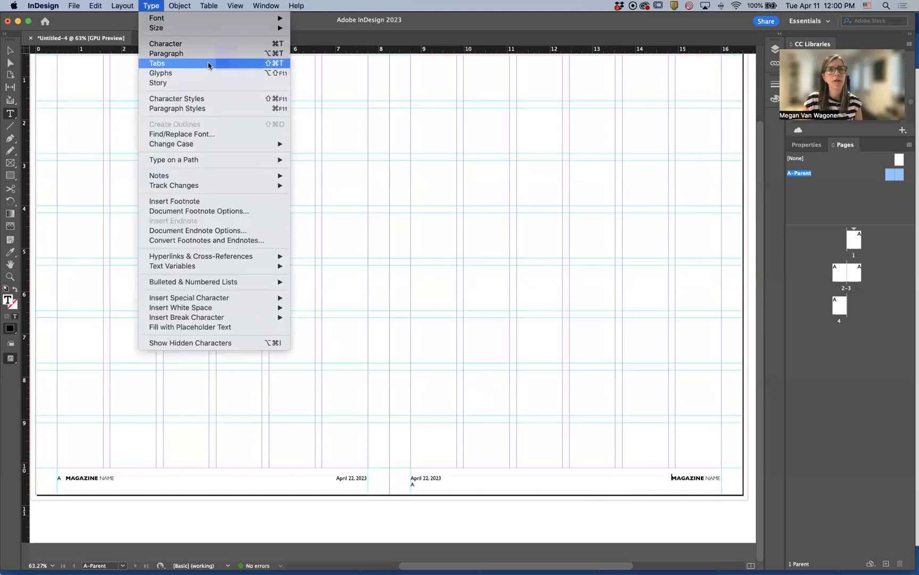
pyautogui.click(208, 63)
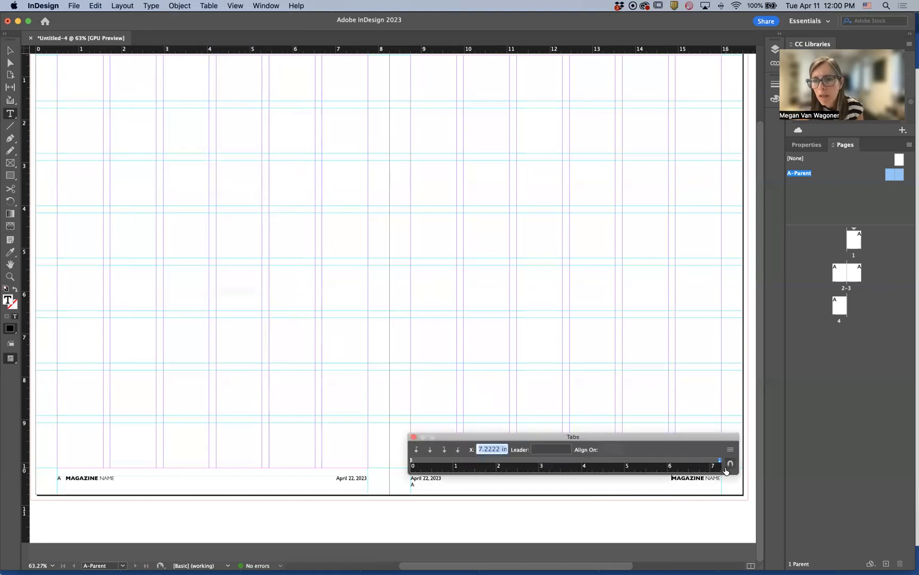
pyautogui.press('BackSpace')
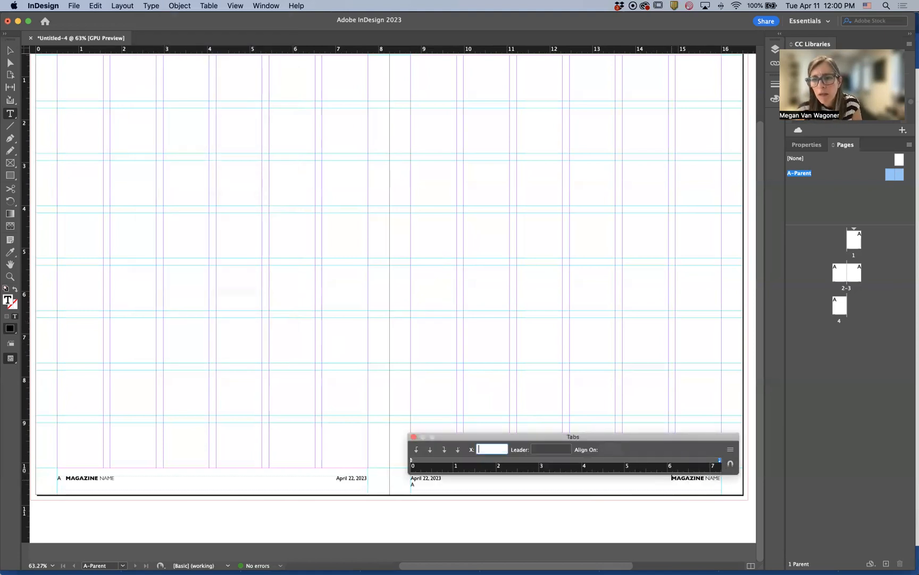
pyautogui.click(669, 479)
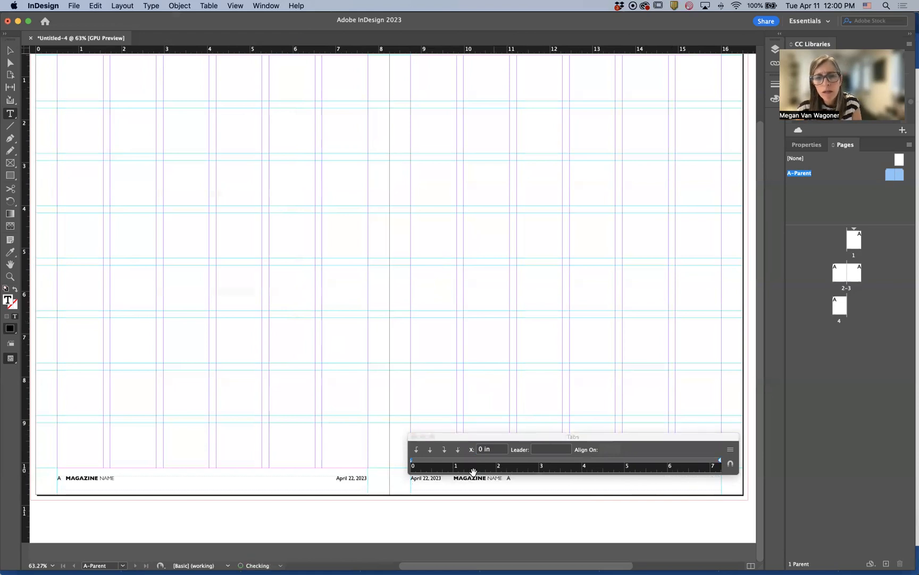
pyautogui.press('Tab')
pyautogui.press('super+z')
pyautogui.click(444, 452)
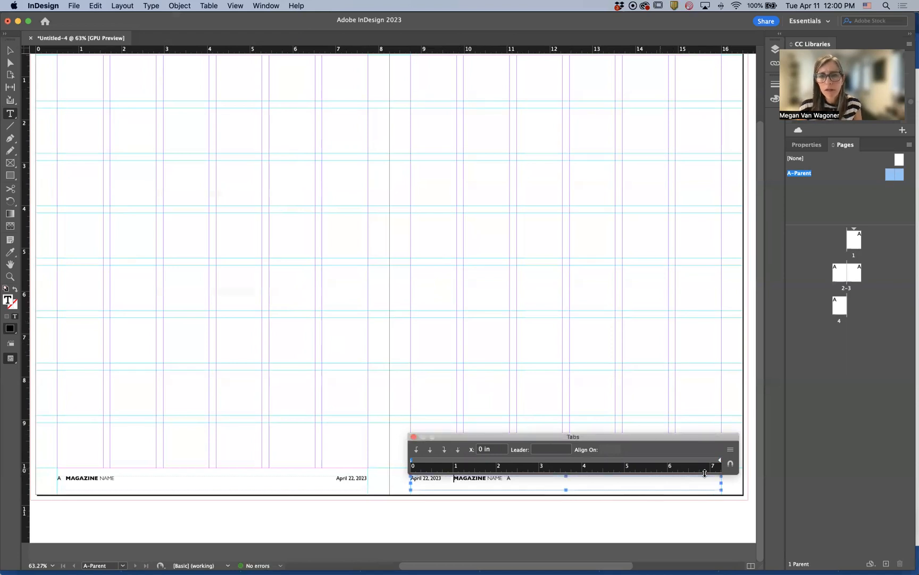
pyautogui.click(715, 461)
pyautogui.moveTo(715, 462); pyautogui.dragTo(720, 463)
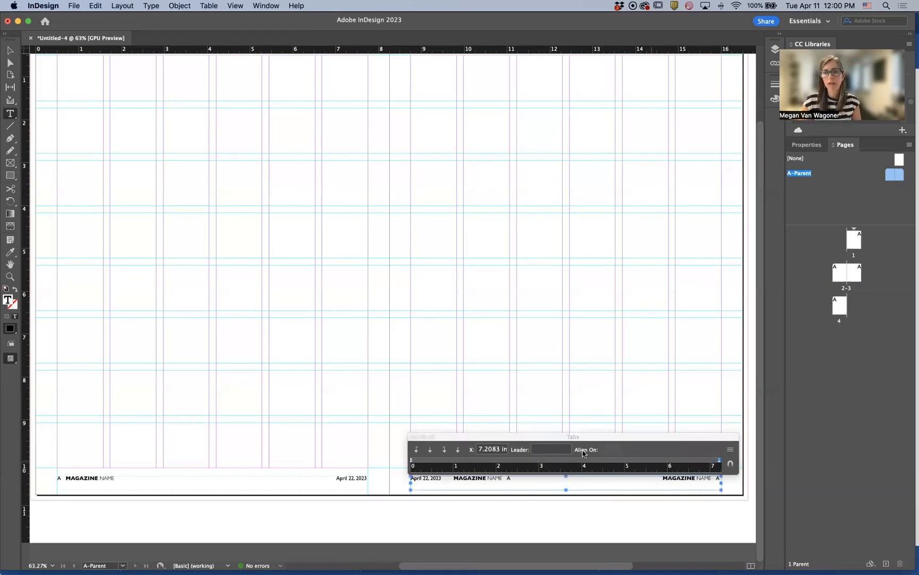
pyautogui.click(414, 437)
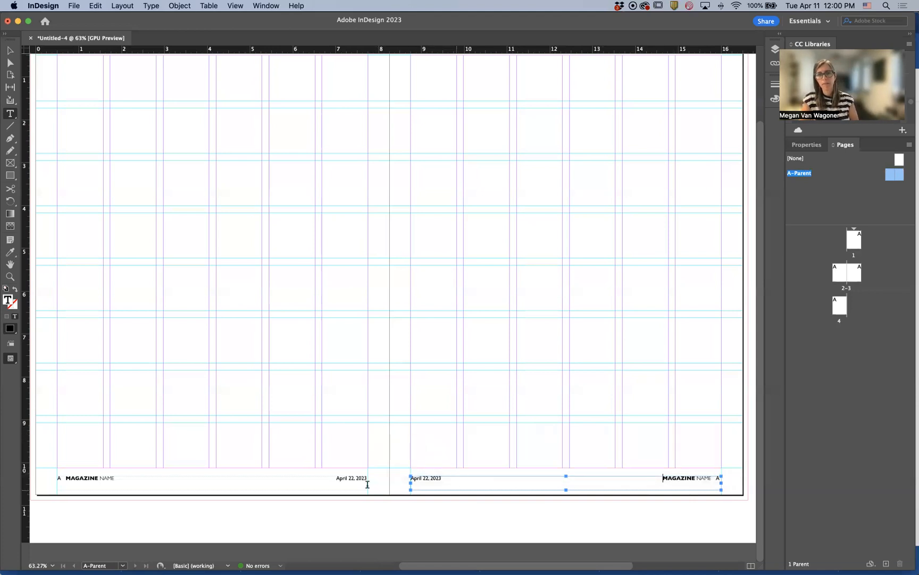
pyautogui.press('Escape')
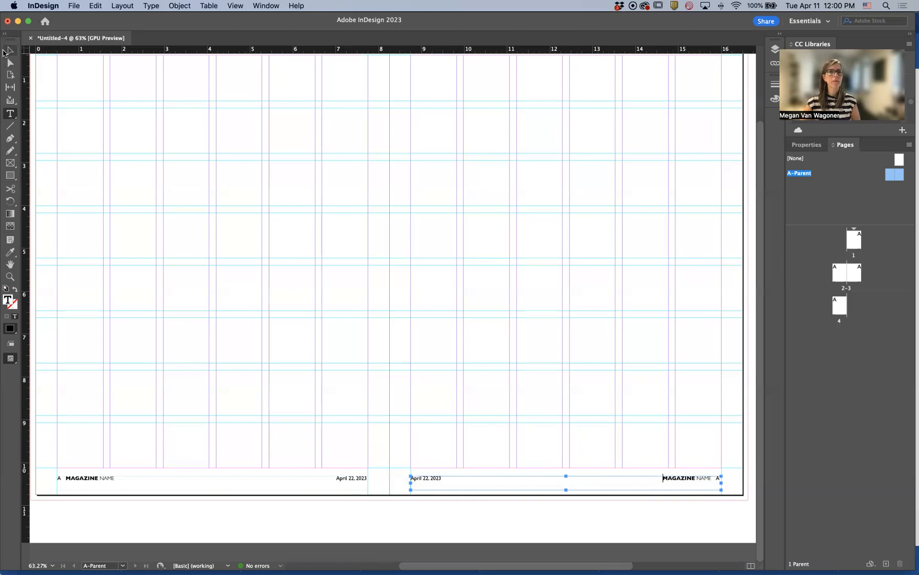
pyautogui.click(84, 112)
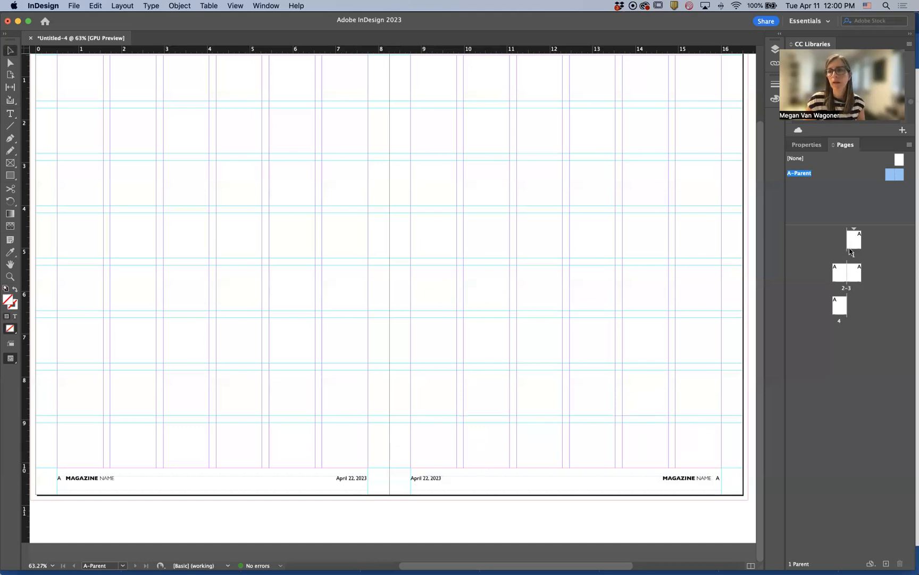
# Open spread 2–3 and scroll across it to inspect both page footers
pyautogui.doubleClick(841, 275)
pyautogui.hscroll(5, 653, 293)
pyautogui.hscroll(15, 642, 288)
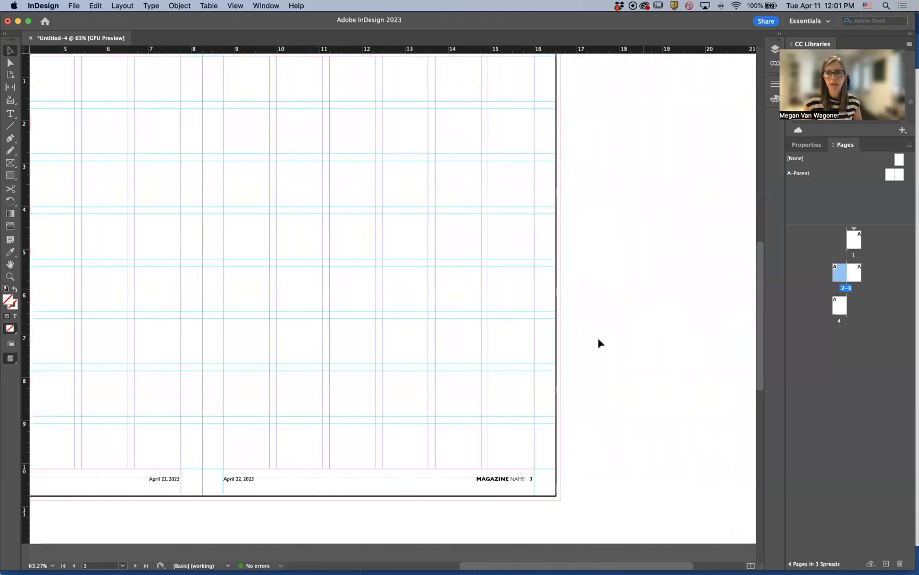
pyautogui.hscroll(-8, 505, 457)
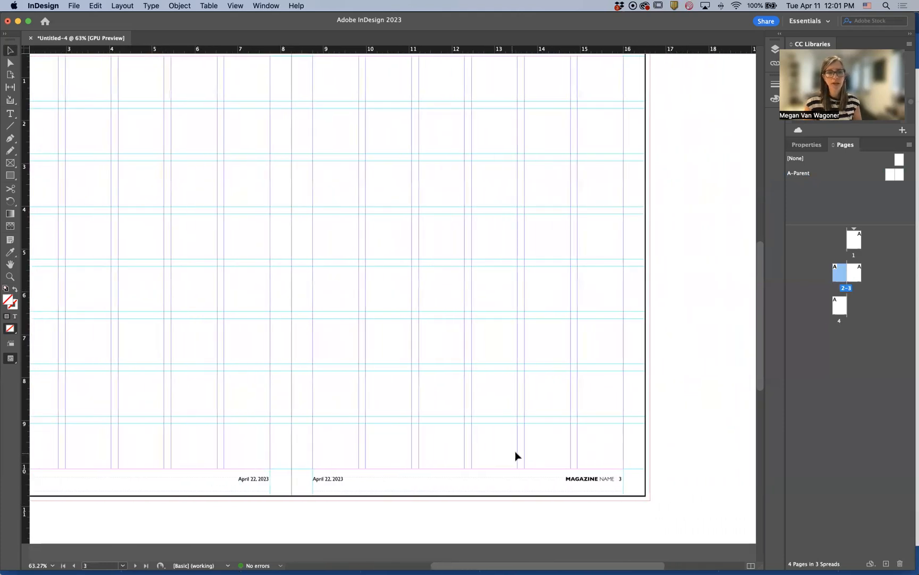
pyautogui.hscroll(-5, 515, 456)
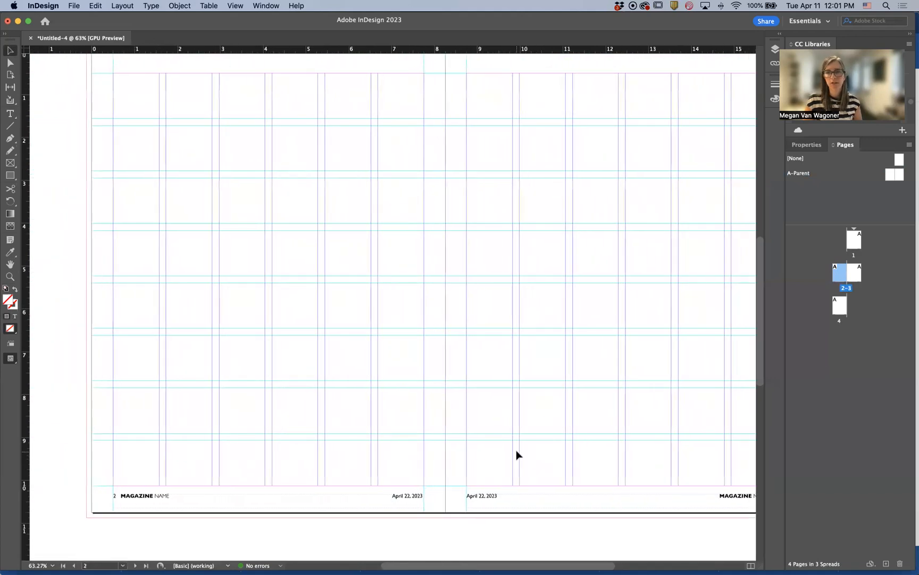